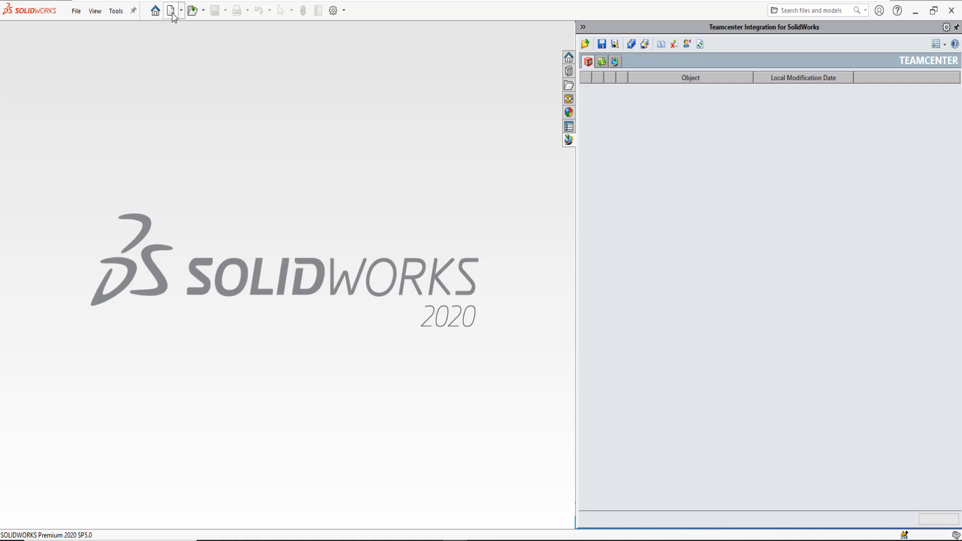
Step: Create a new assembly document without choosing a component to insert
click(171, 11)
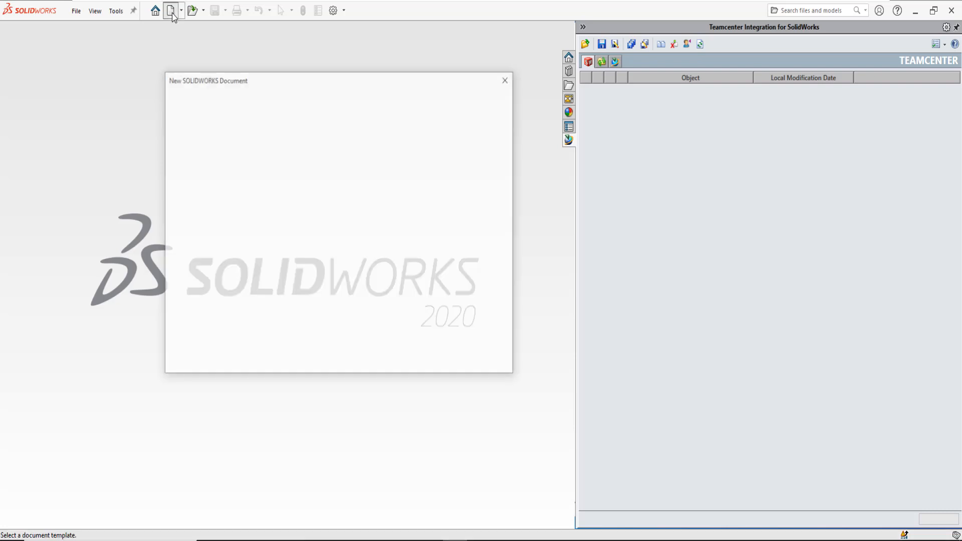
click(339, 120)
click(384, 353)
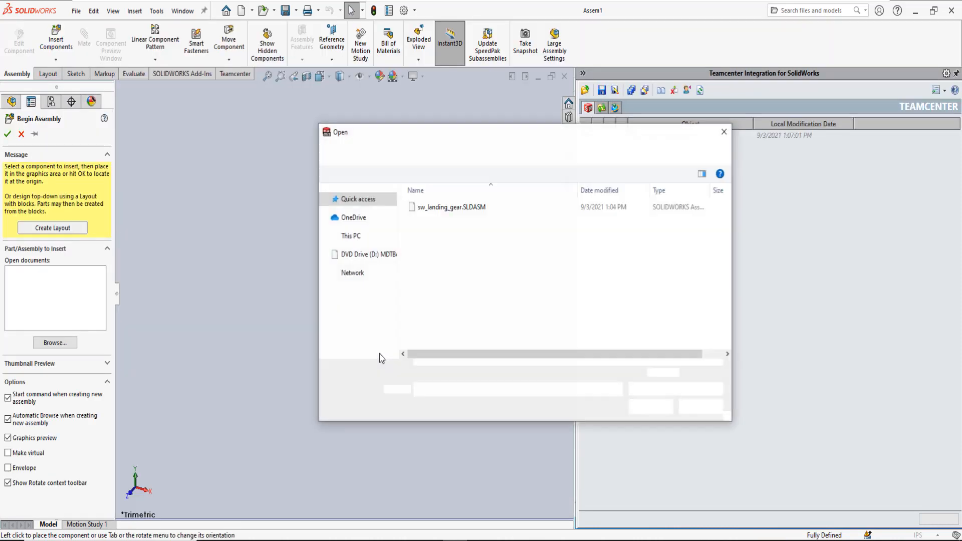
click(700, 406)
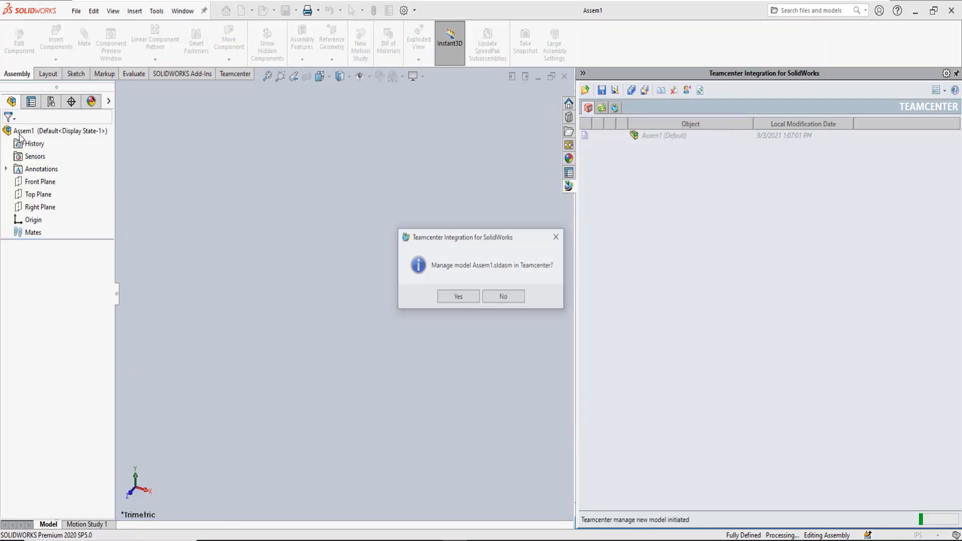
Step: Manage the new assembly in Teamcenter as an Item with ID solidworks_landing_gear, revision A
click(458, 297)
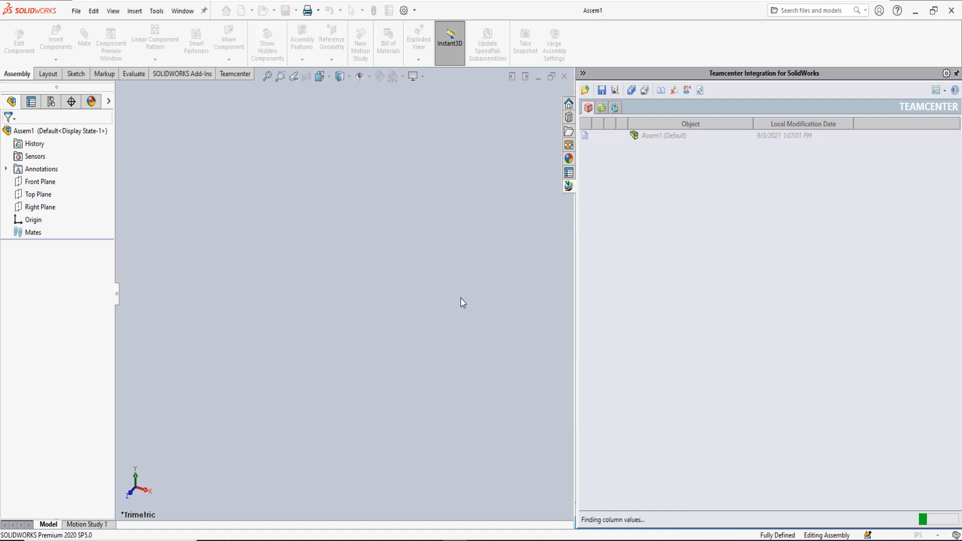
text(solidworks_landing_gear)
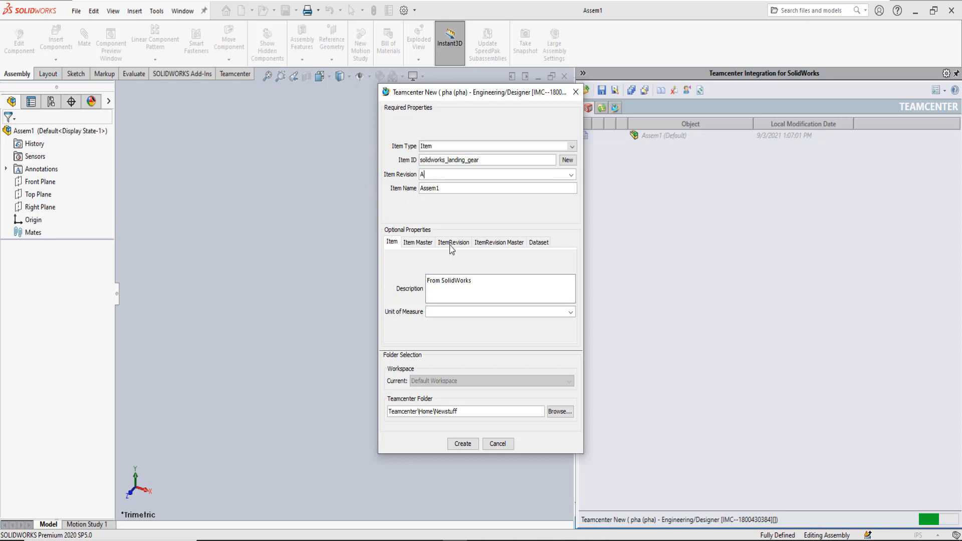
click(463, 443)
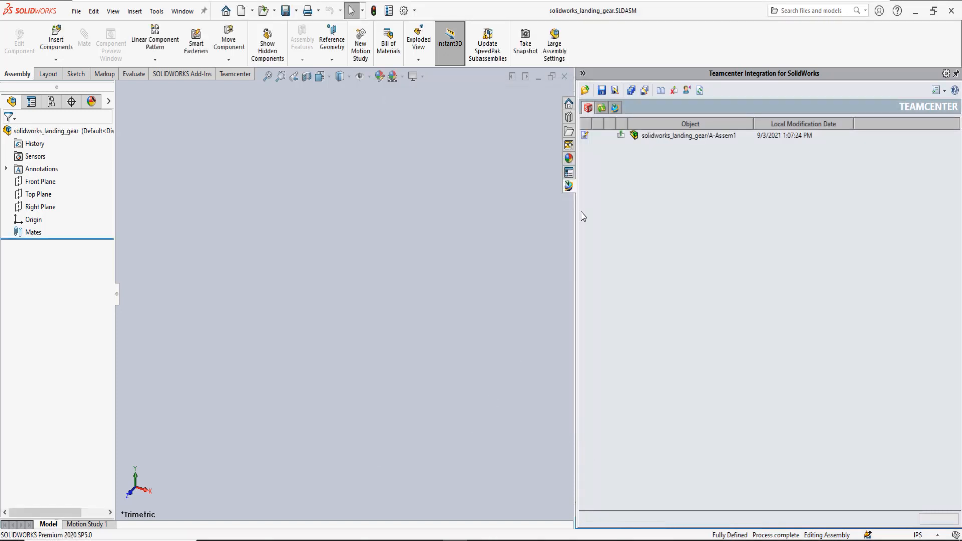
Step: Search Teamcenter Active Workspace for "lower"
click(615, 107)
click(883, 143)
click(661, 231)
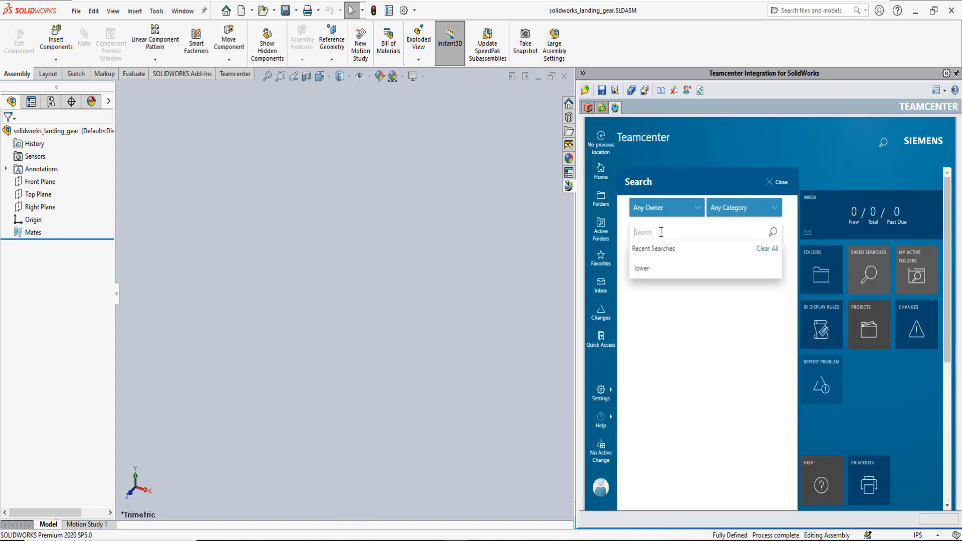
key(Return)
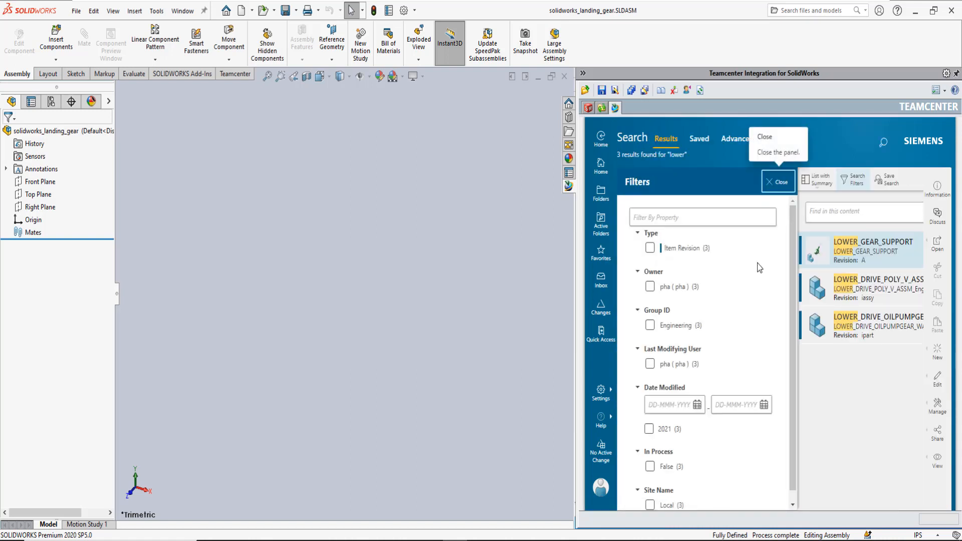
Step: Preview the dependencies of LOWER_GEAR_SUPPORT revision A, inspect its UPPER_ROD_SUPPORT-PT subassembly, and accept the insertion into the assembly
drag(897, 247, 599, 247)
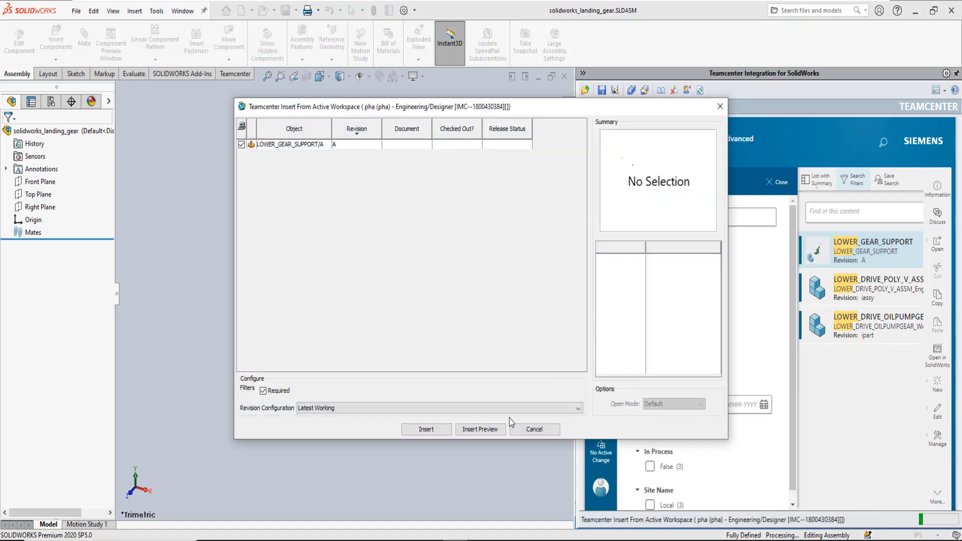
click(484, 431)
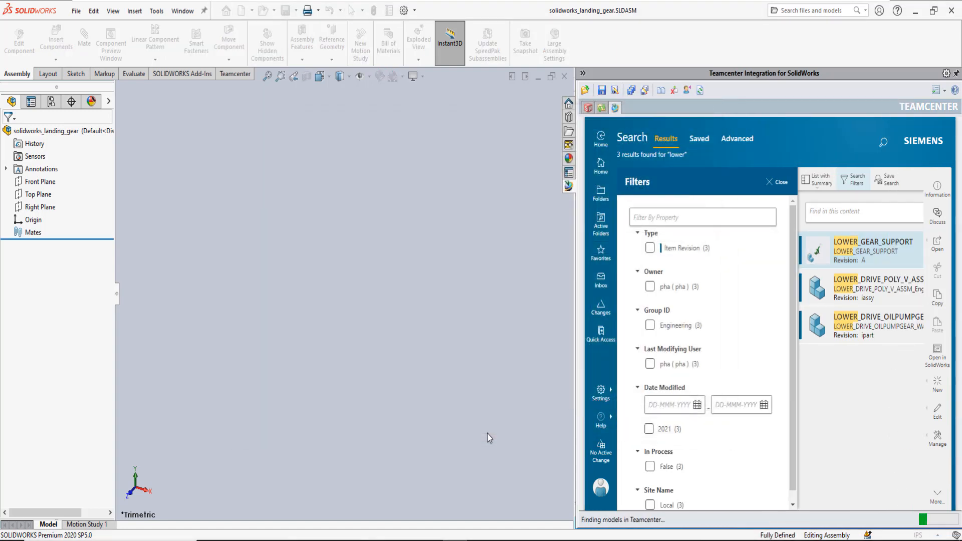
click(525, 134)
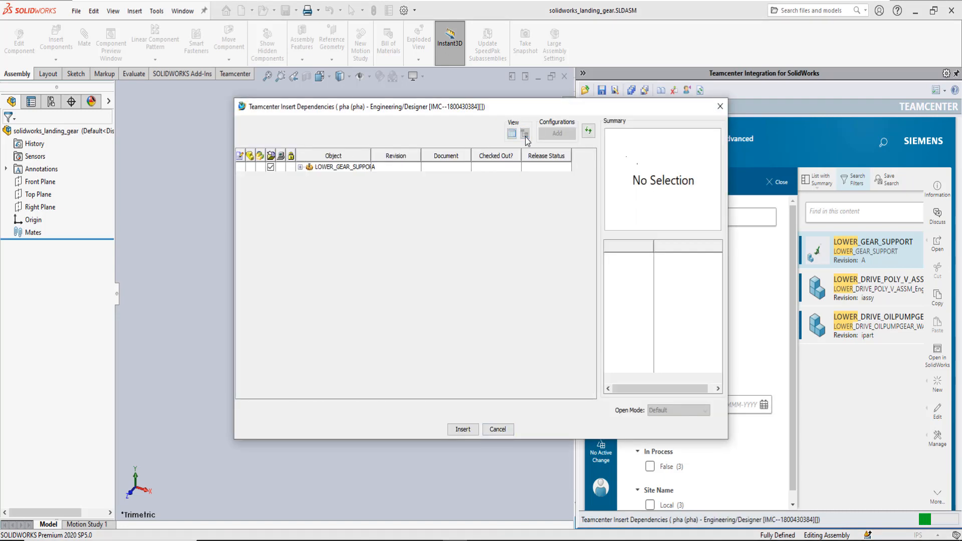
click(299, 167)
click(309, 195)
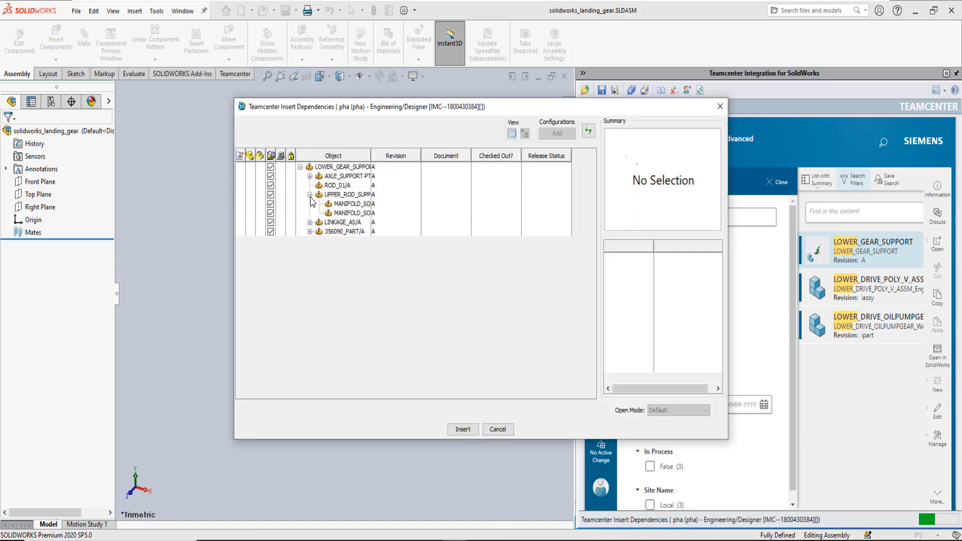
click(329, 194)
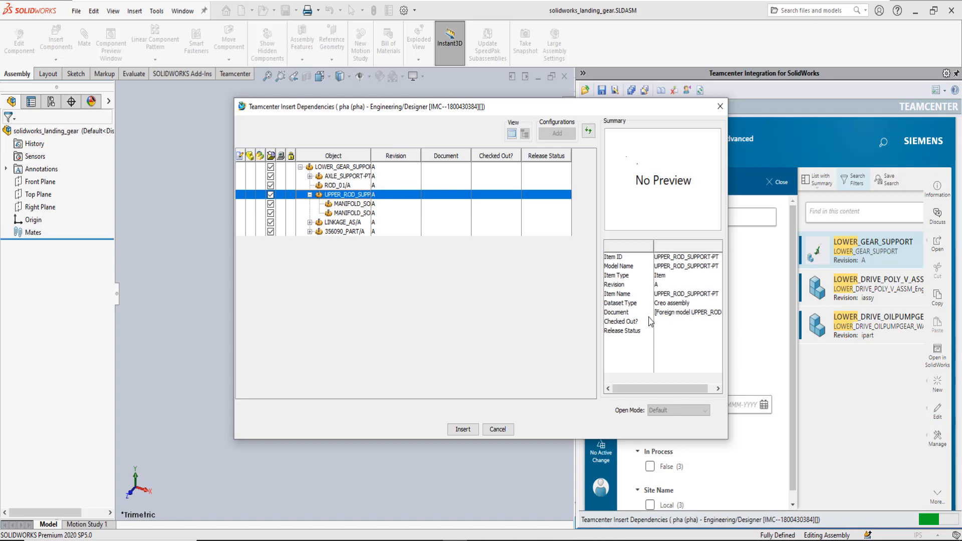
click(465, 430)
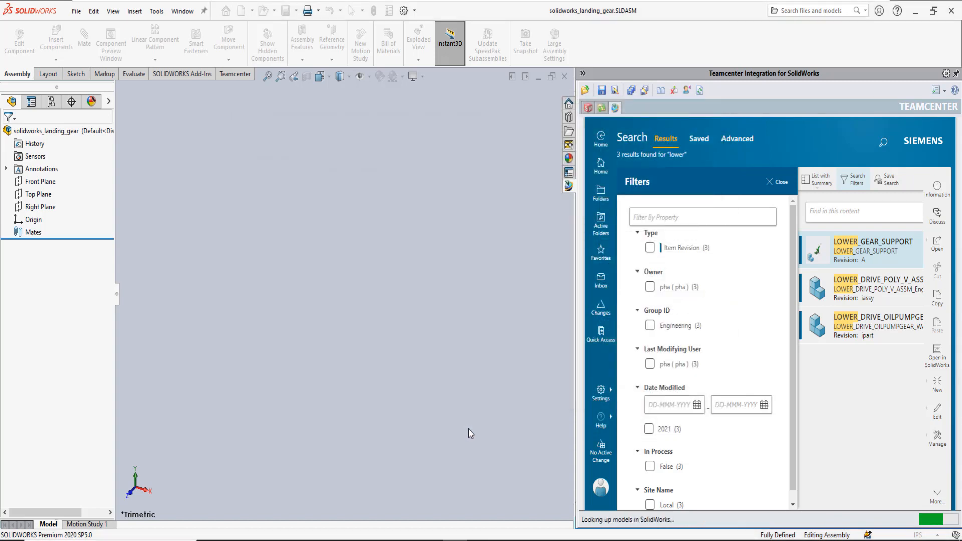
Step: Place the foreign model lower_gear_support.asm in the graphics area and close the Insert Foreign Model window
drag(639, 156, 560, 226)
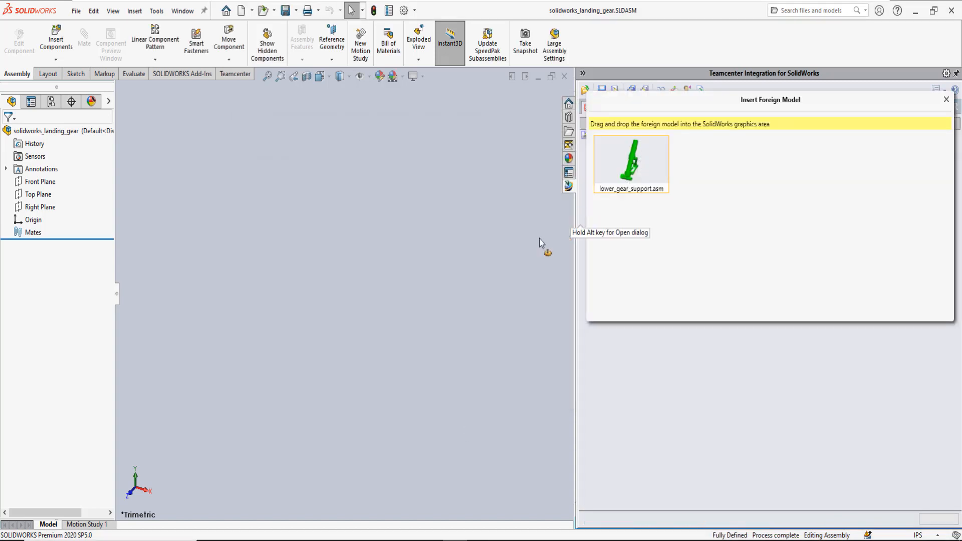
drag(356, 329, 361, 329)
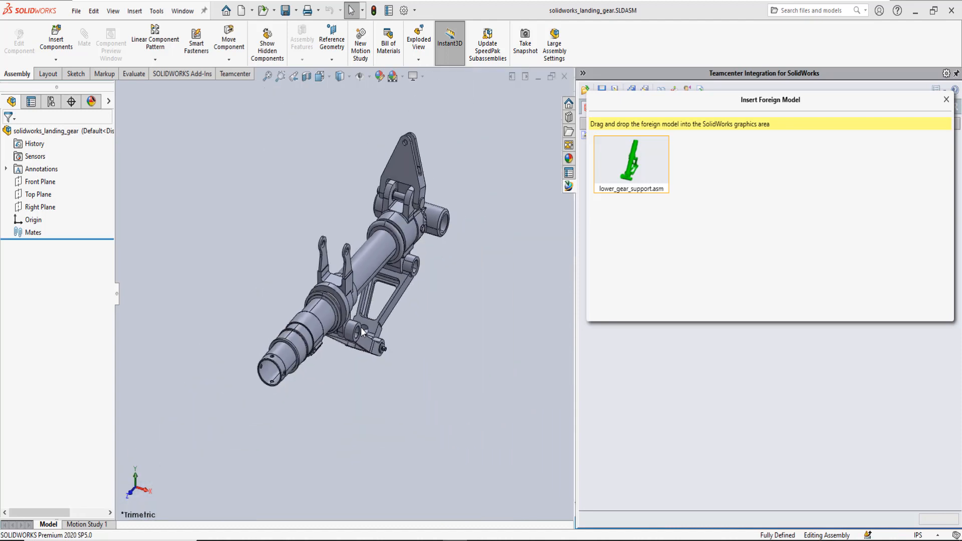
click(946, 100)
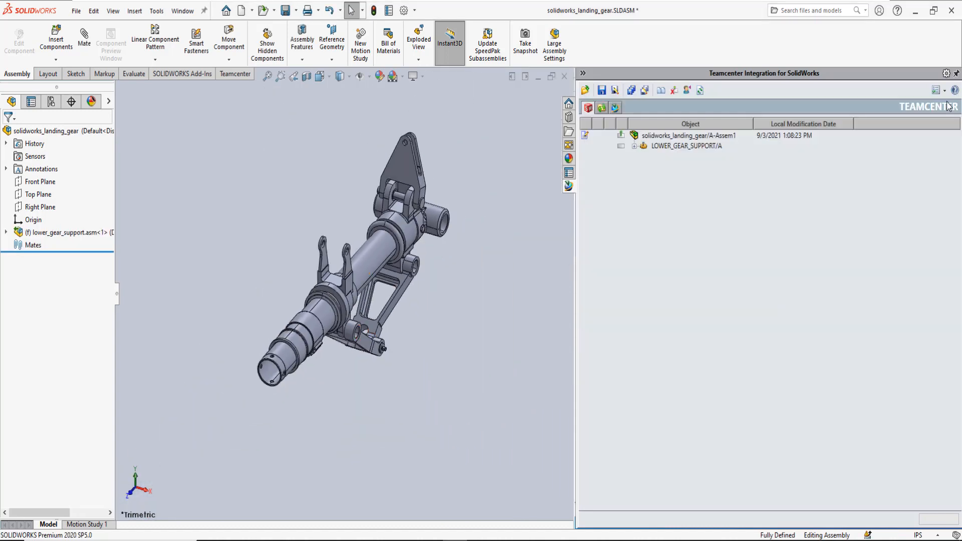
Step: Browse the Teamcenter home folder to the solidworks folder inside mcad > landing_gear
click(615, 107)
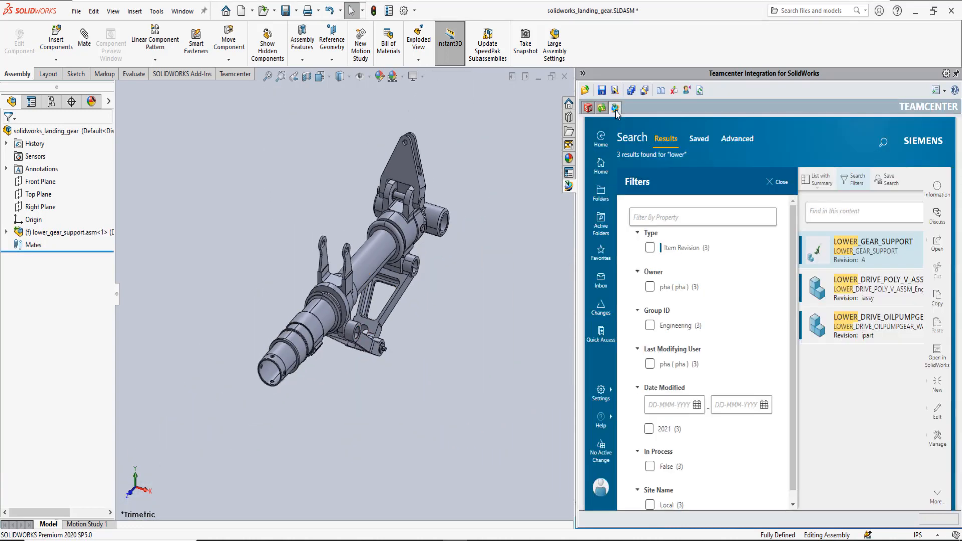
click(602, 192)
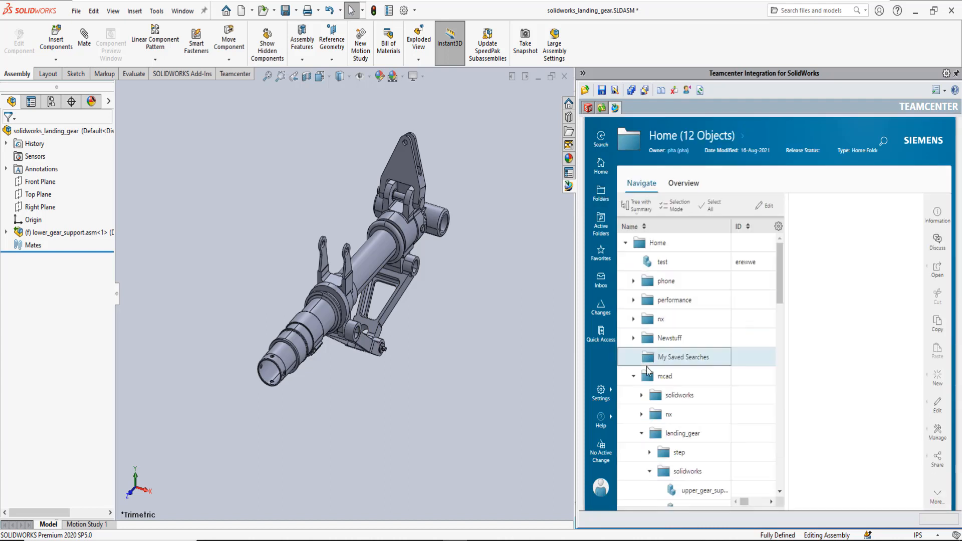
click(642, 396)
scroll(637, 376, down, 3)
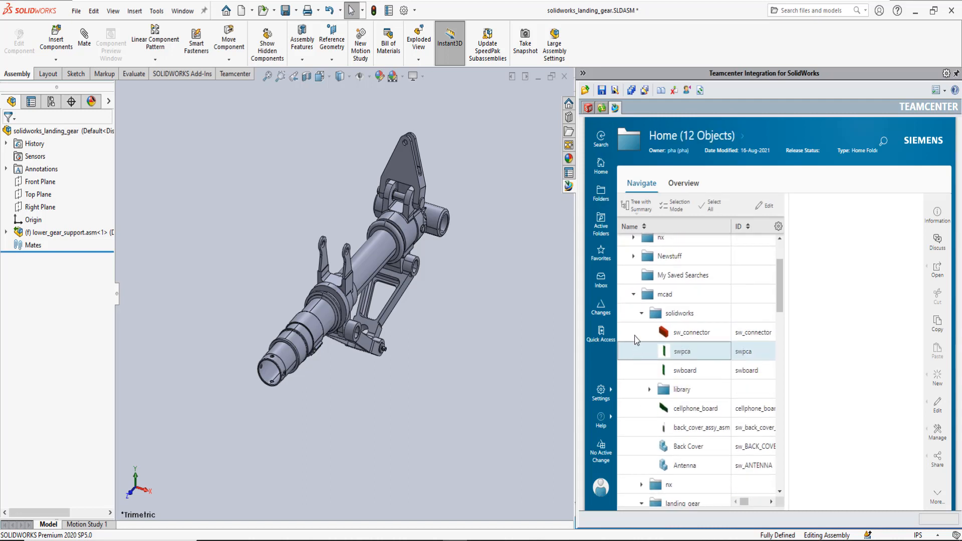
double_click(651, 307)
click(662, 382)
scroll(648, 398, down, 3)
Step: Insert upper_gear_support-AS from Teamcenter and place it near the open end of the lower gear support
drag(687, 345, 596, 254)
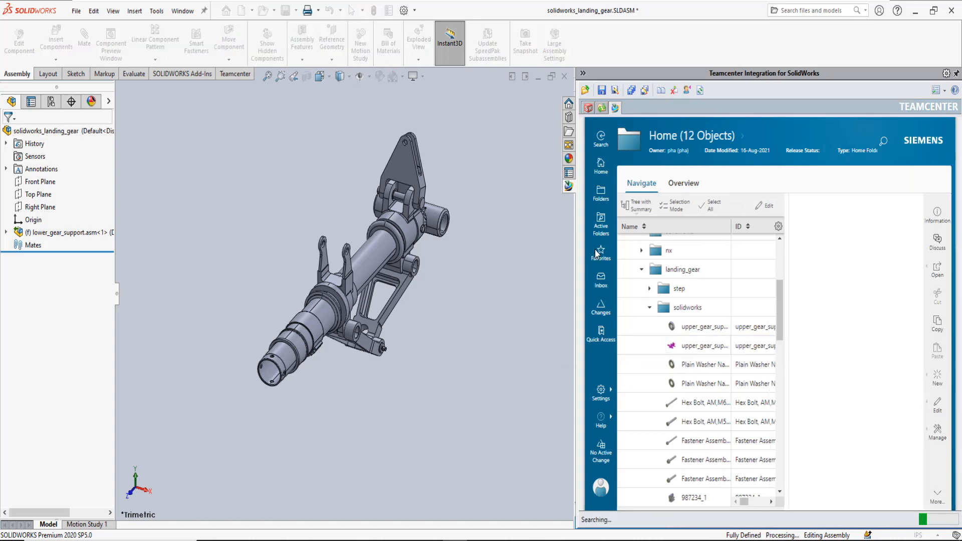
click(435, 426)
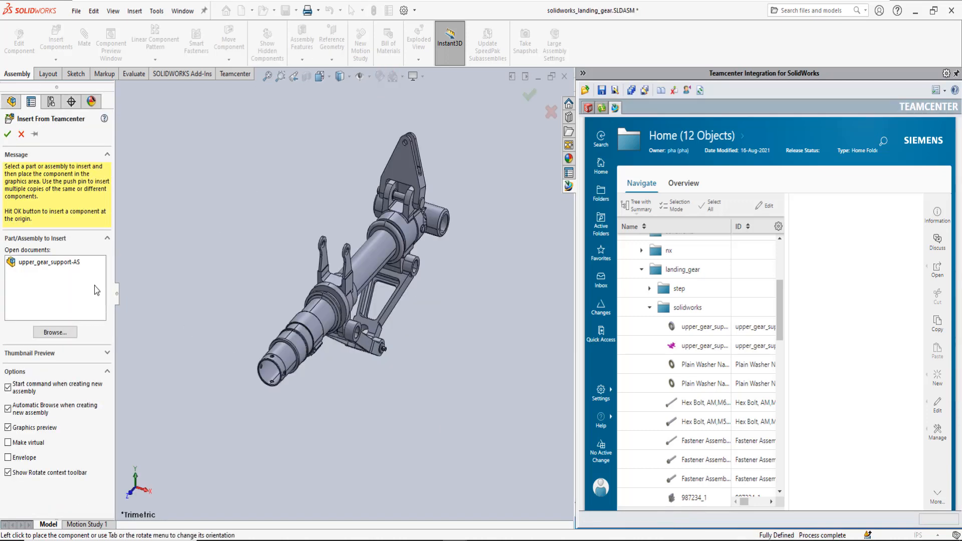
click(44, 266)
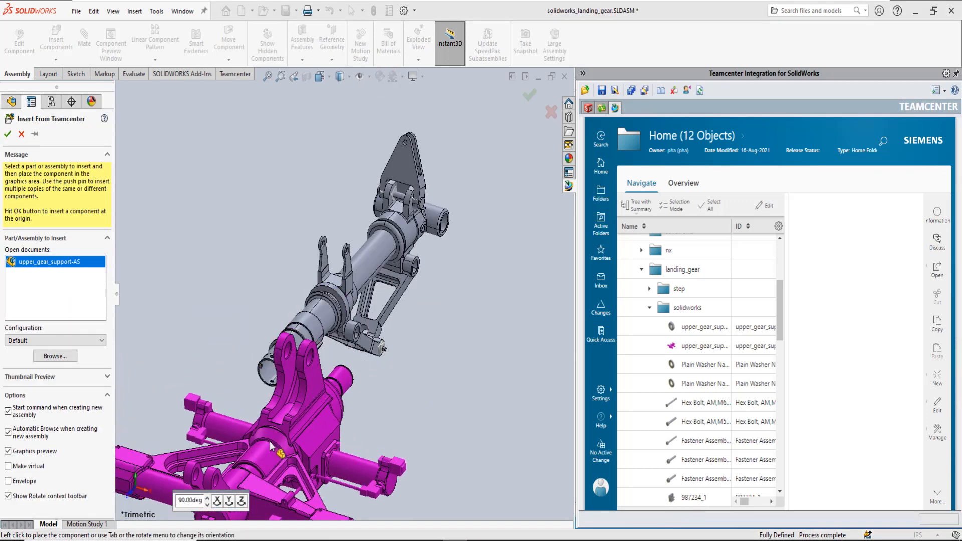
click(270, 445)
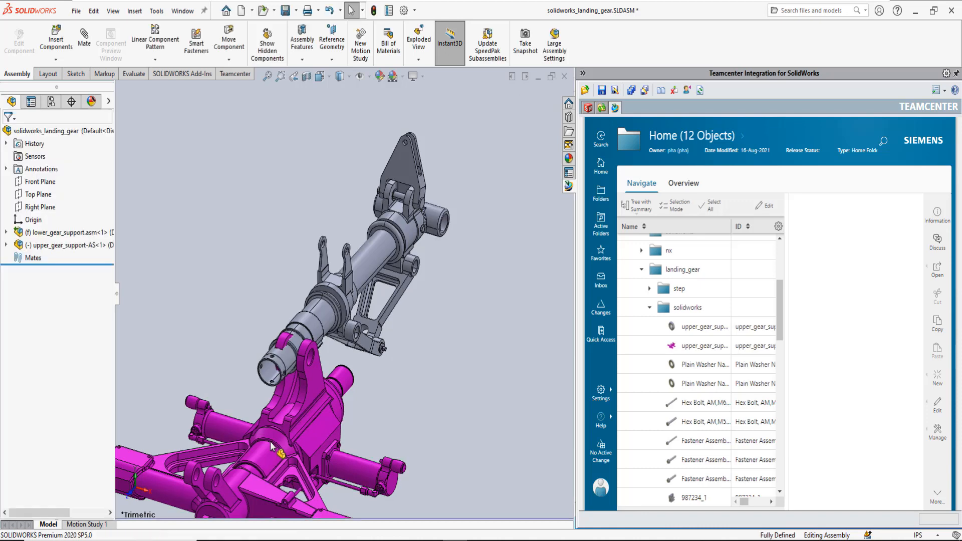
Step: Add a concentric mate between the upper gear support's cylindrical end and the lower gear support's tube
click(85, 38)
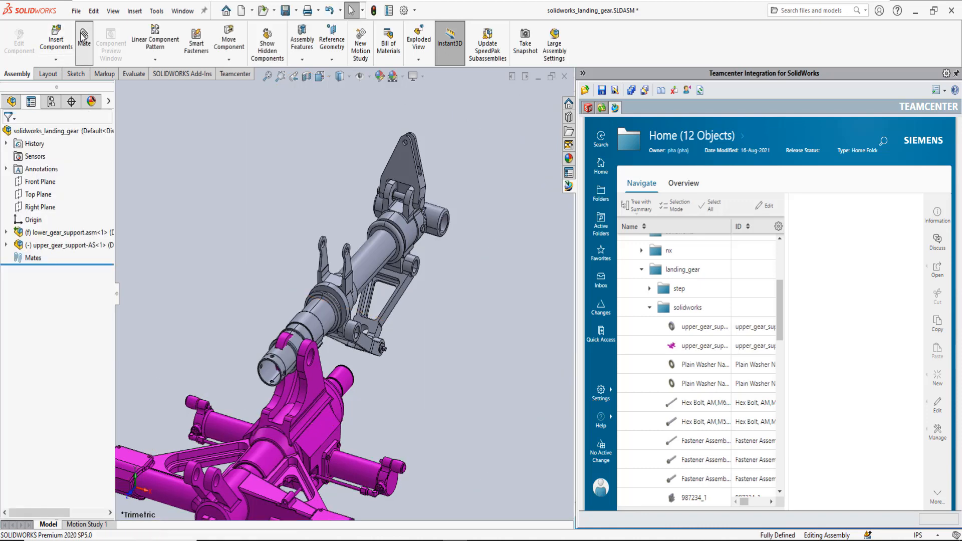
click(344, 382)
click(287, 359)
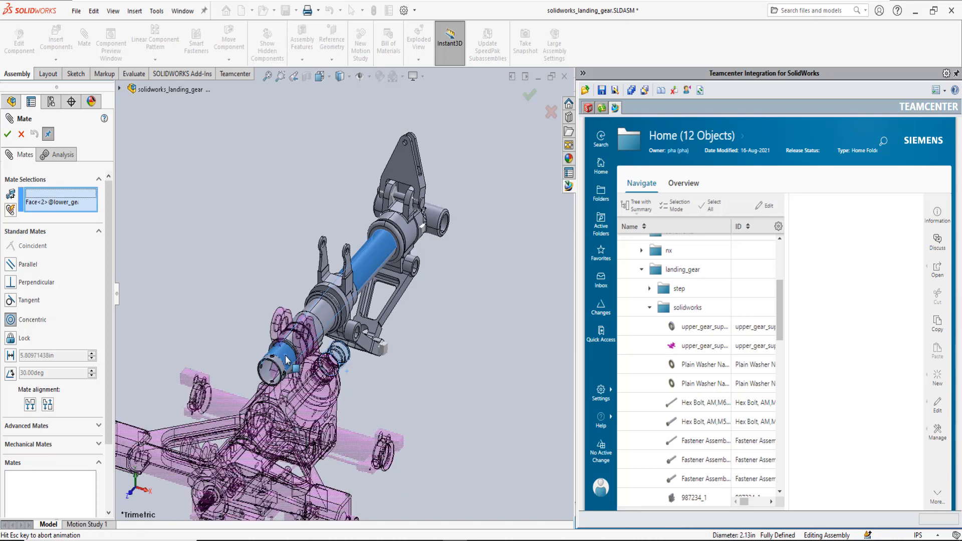
right_click(291, 339)
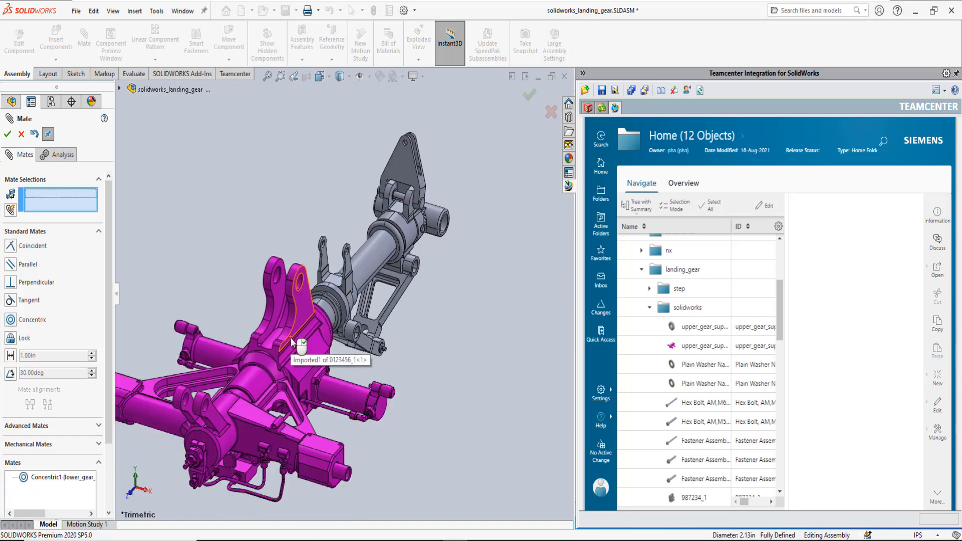
Step: Add a 25 in distance mate between the lower gear support's collar face and the upper gear support's facing round face
click(10, 355)
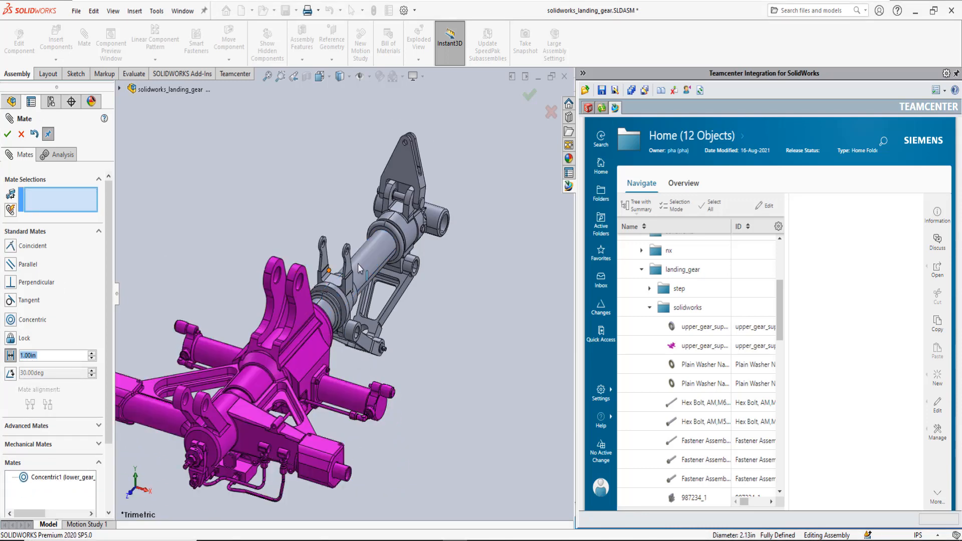
scroll(362, 253, down, 2)
click(395, 221)
middle_drag(318, 193, 246, 342)
click(247, 342)
text(25)
key(Return)
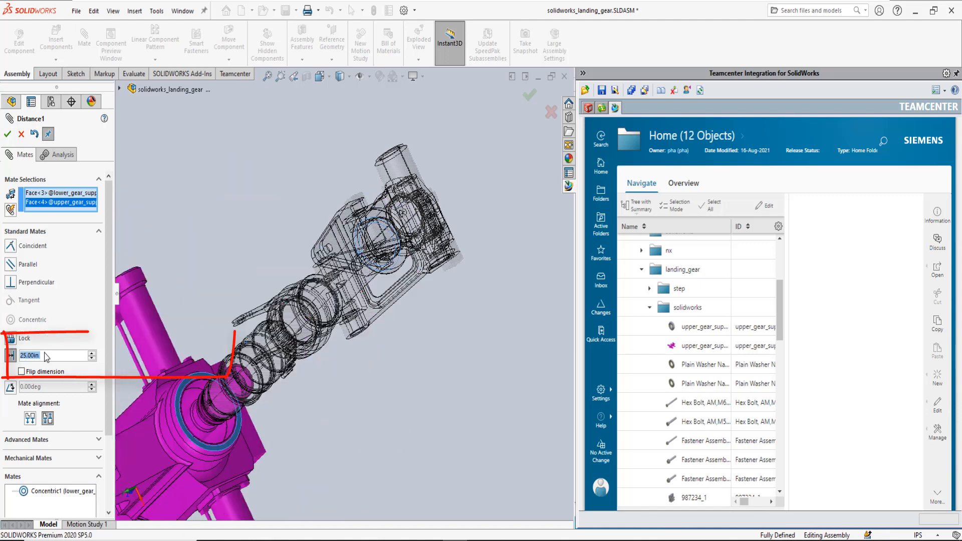
click(7, 134)
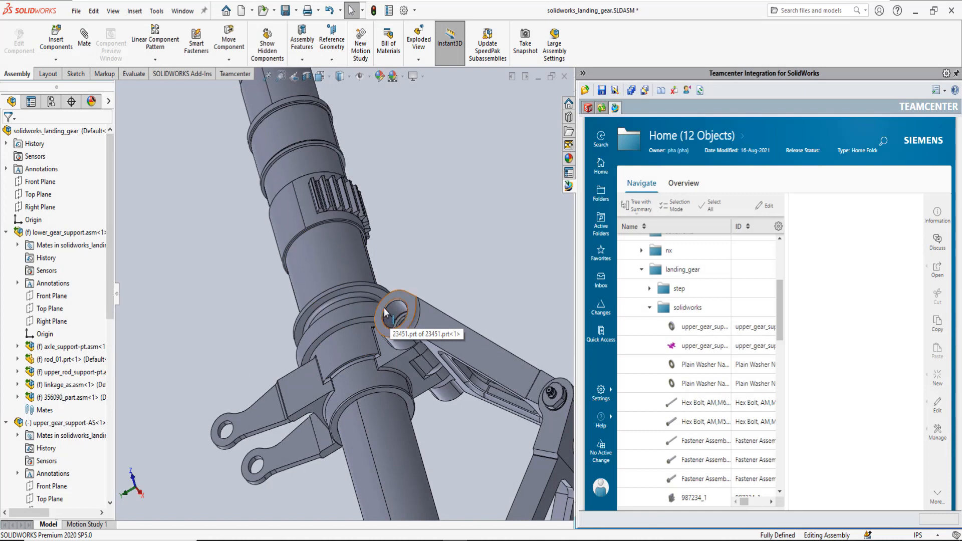
Step: Collapse the solidworks folder and browse to item 000172 in inventor > bearing_pin under landing_gear
click(651, 308)
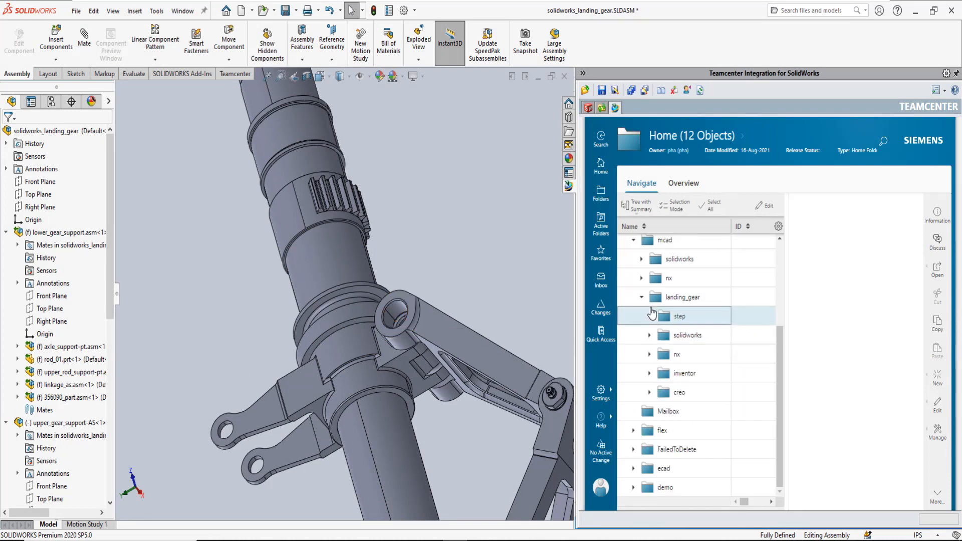
click(650, 374)
click(658, 411)
click(681, 429)
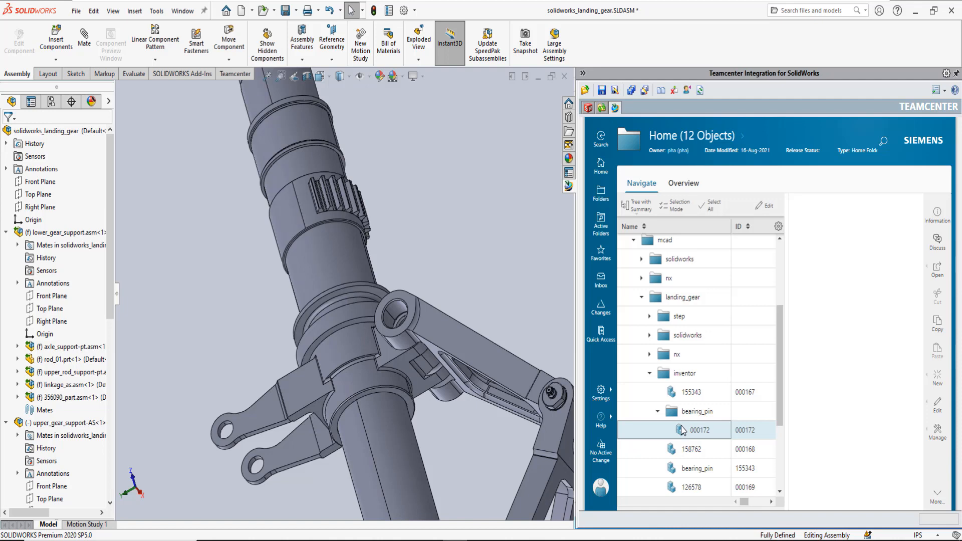
Step: Insert the foreign Inventor assembly 000172.iam from Teamcenter beside the linkage arm, importing it as Body
drag(682, 430, 597, 254)
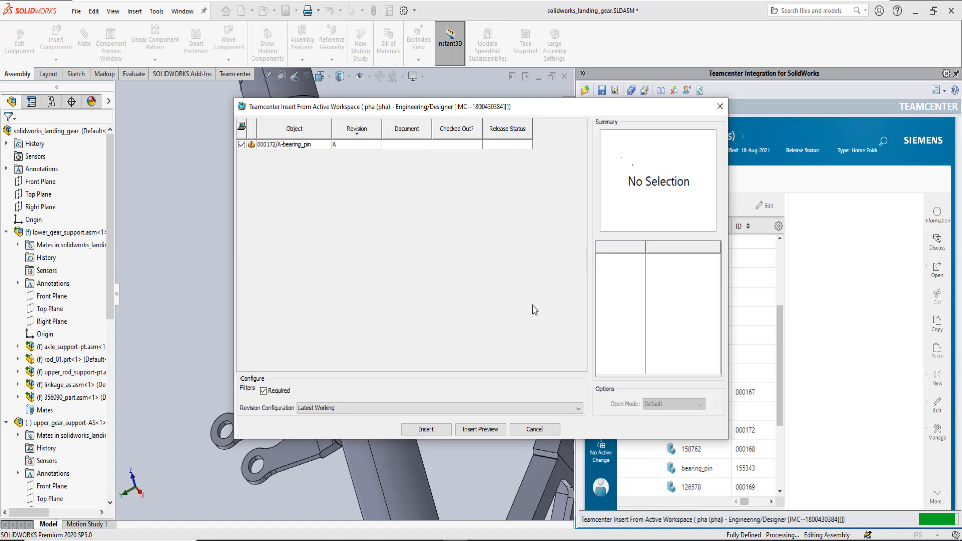
click(426, 430)
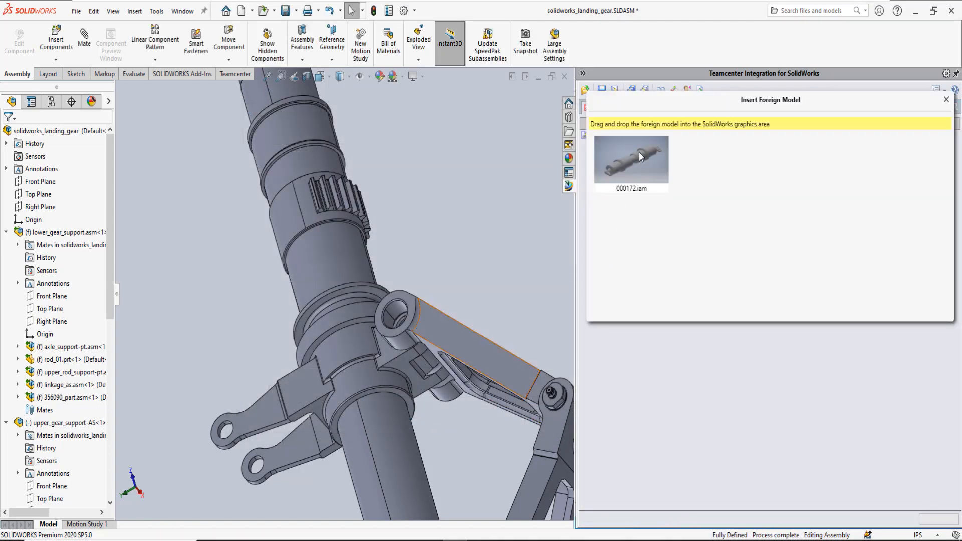
drag(639, 153, 637, 158)
drag(519, 271, 481, 299)
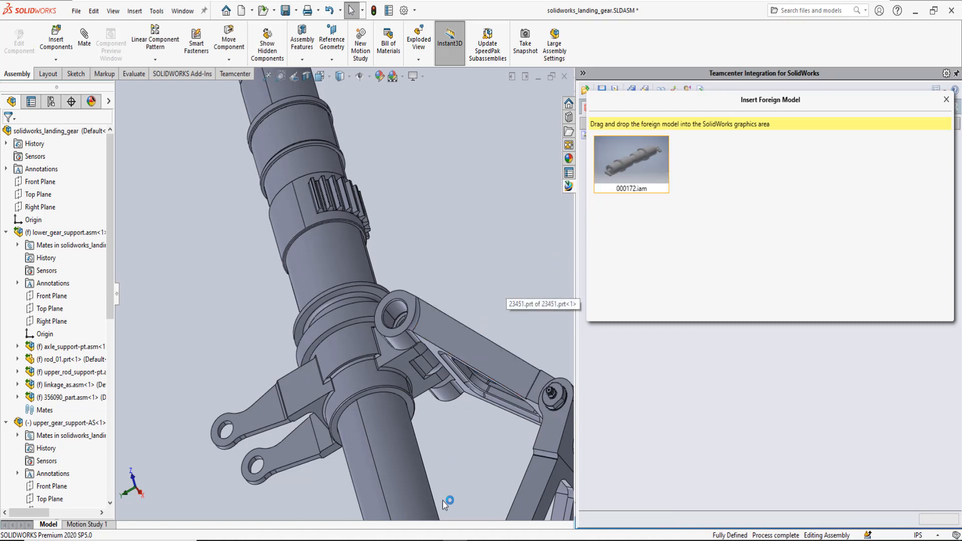
mouse_move(500, 536)
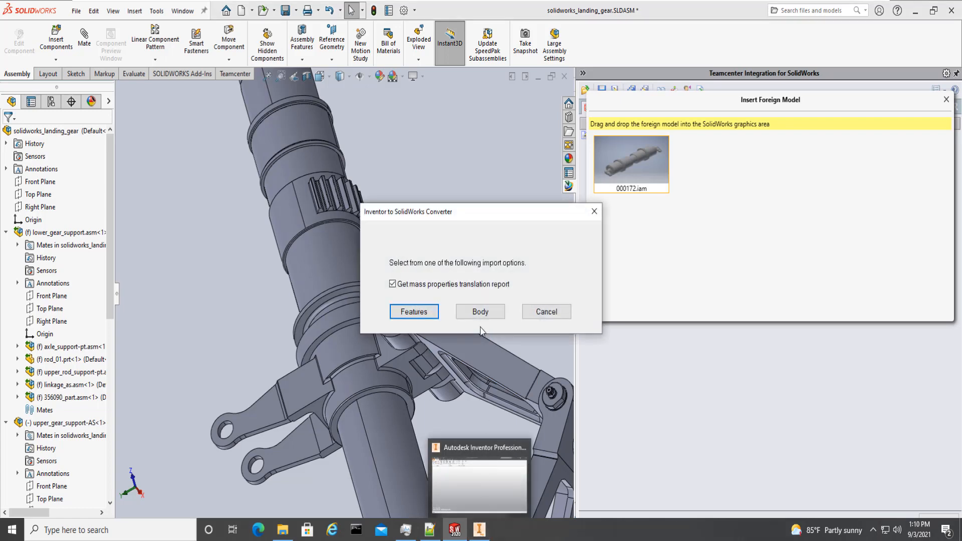
click(481, 311)
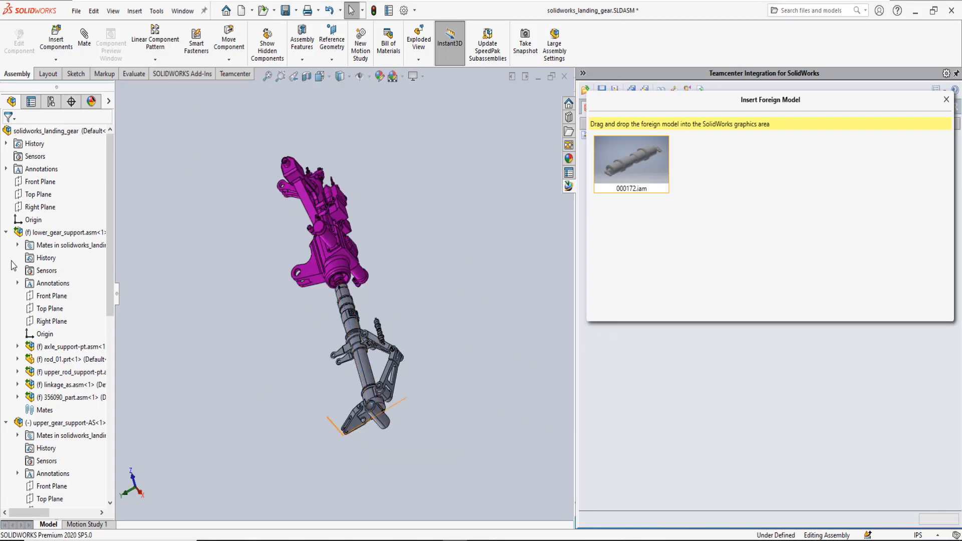
Step: Delete the 000172.iam component from the landing gear assembly and close the Insert Foreign Model window
click(6, 232)
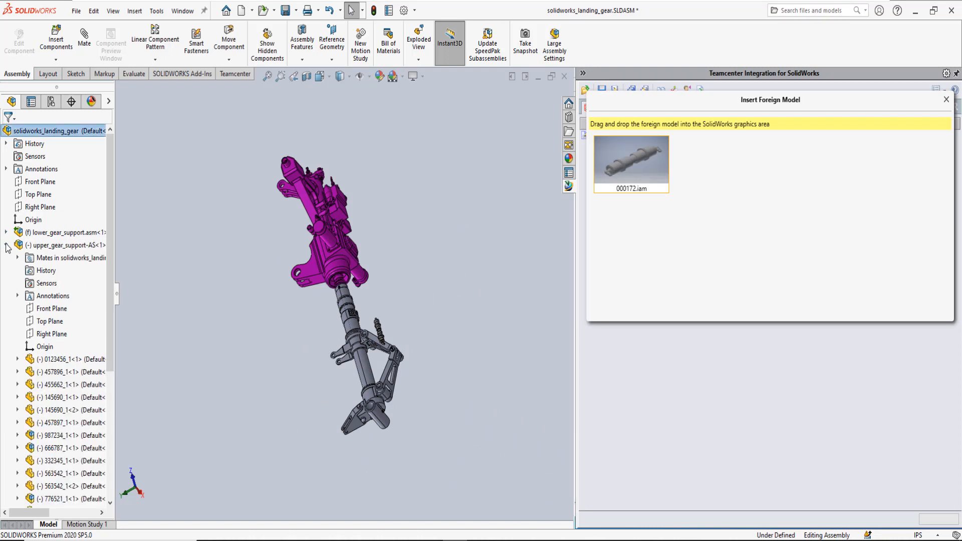
click(6, 245)
right_click(50, 257)
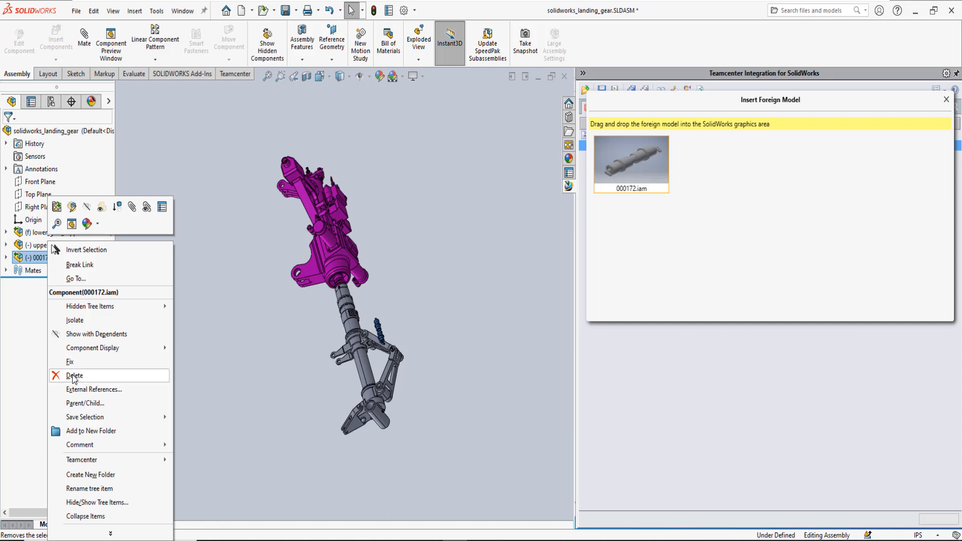
click(74, 377)
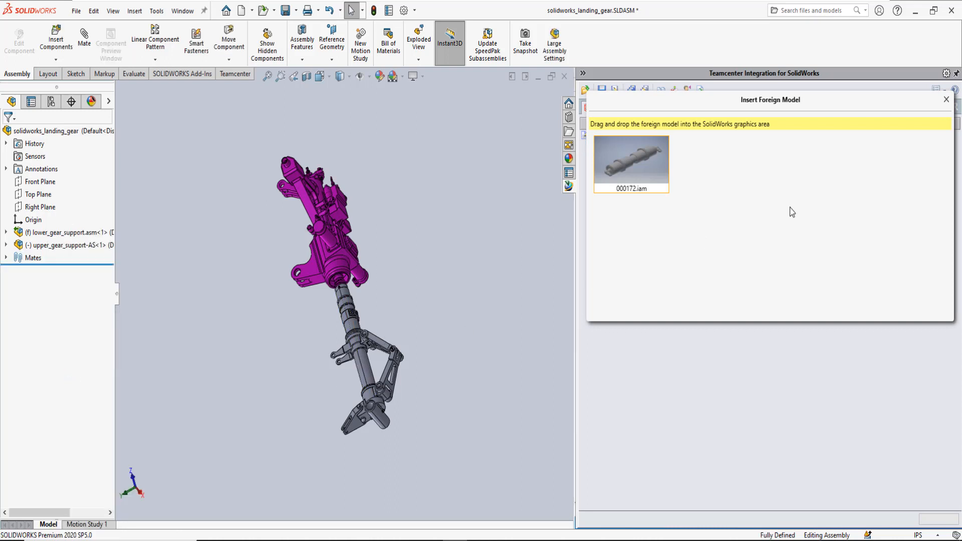
click(946, 101)
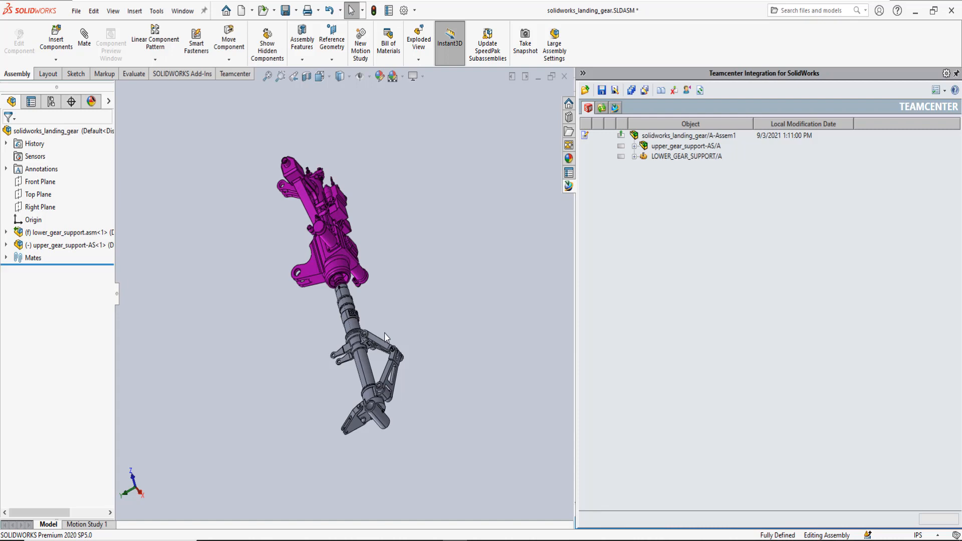
scroll(386, 337, down, 2)
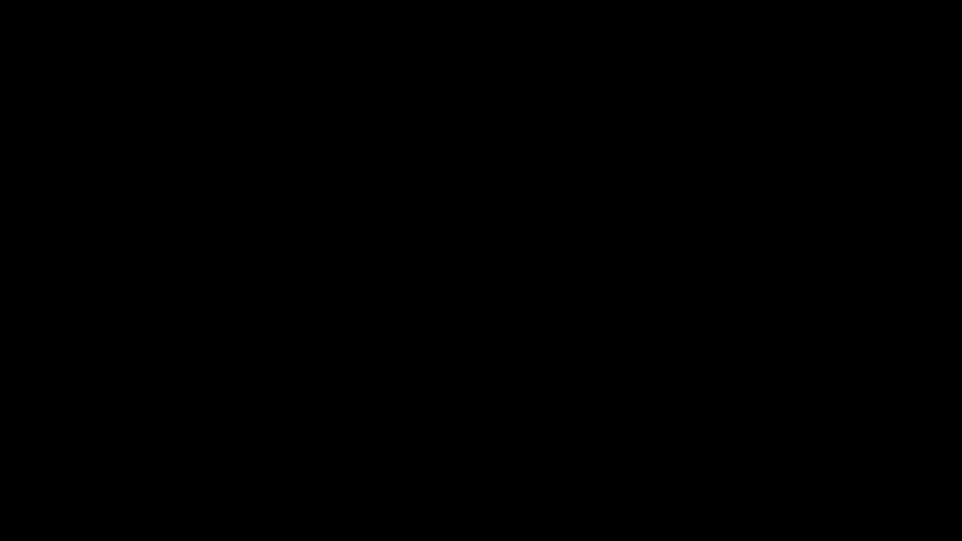
Step: In Notepad++, add SW2_DirectModel_nr_type=JTPART to swimdemo.properties, uncomment checkout.updatefrombom.foreign.enable and checkout.dic.enable, and save the file
text(SW2_DirectModel_nr_type)
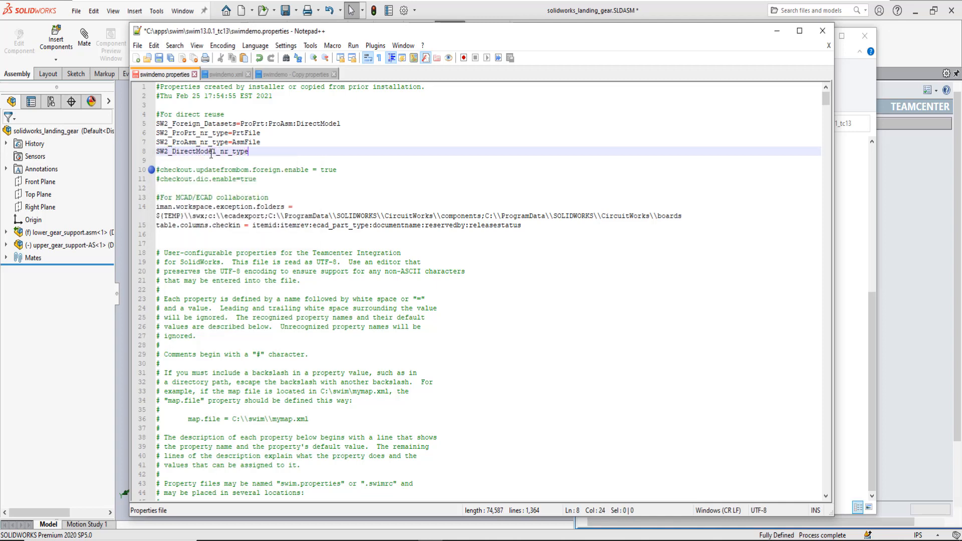
text(=JTPART)
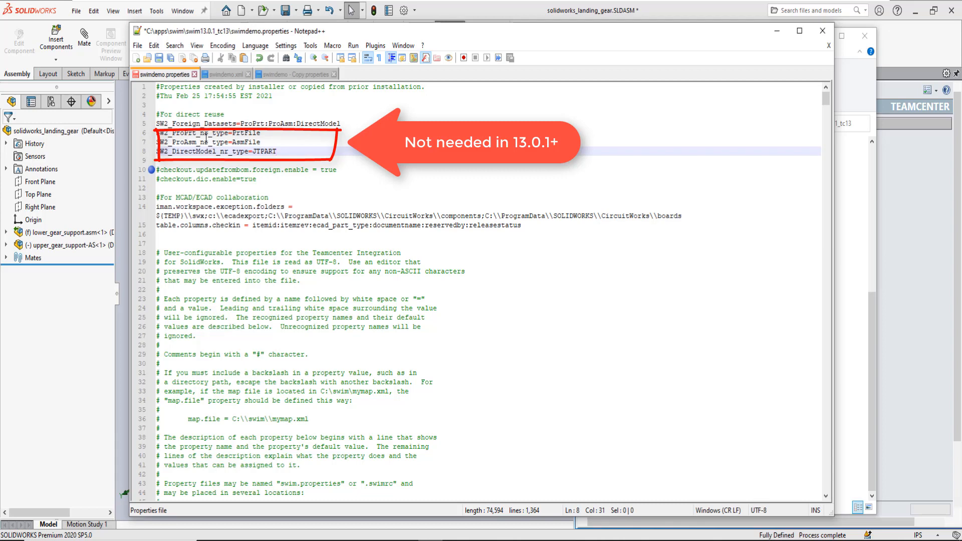
click(160, 169)
key(BackSpace)
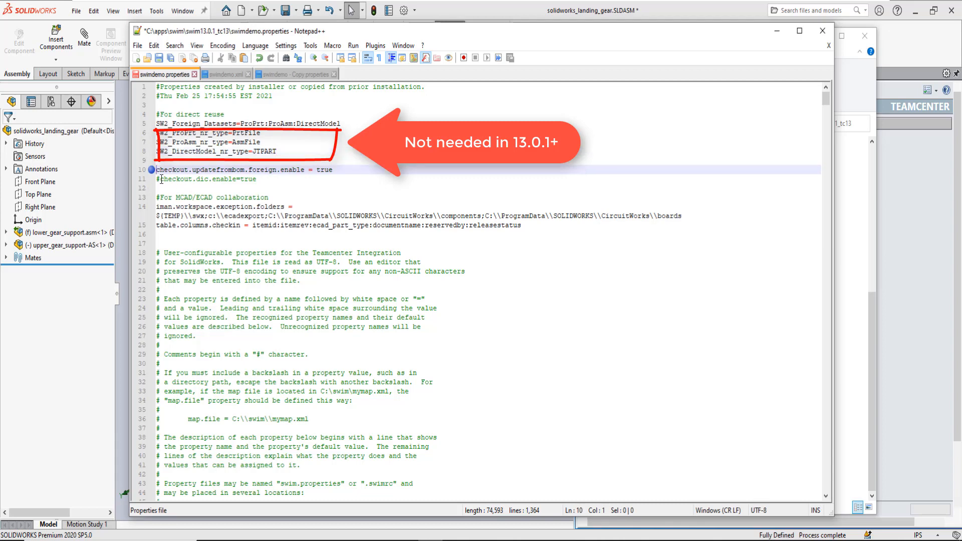
click(161, 179)
key(BackSpace)
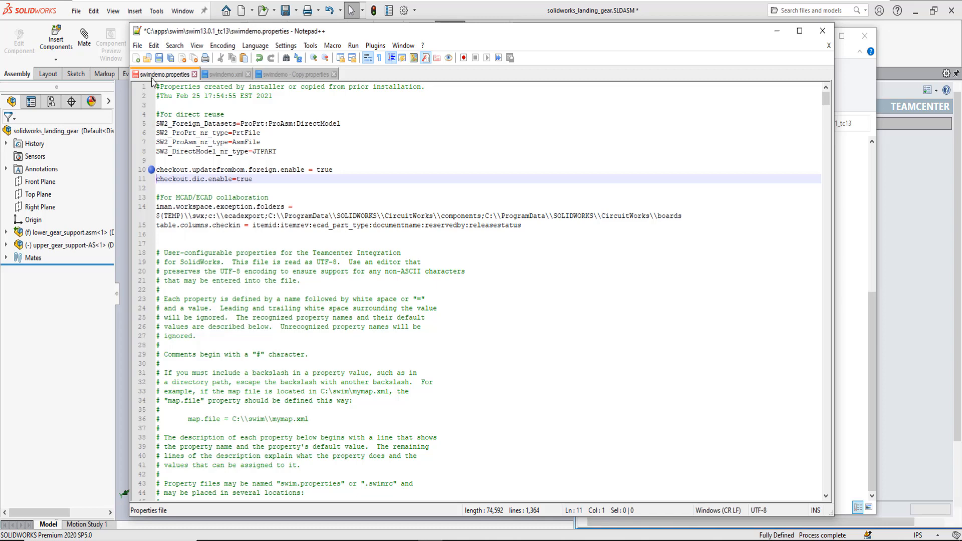
click(159, 59)
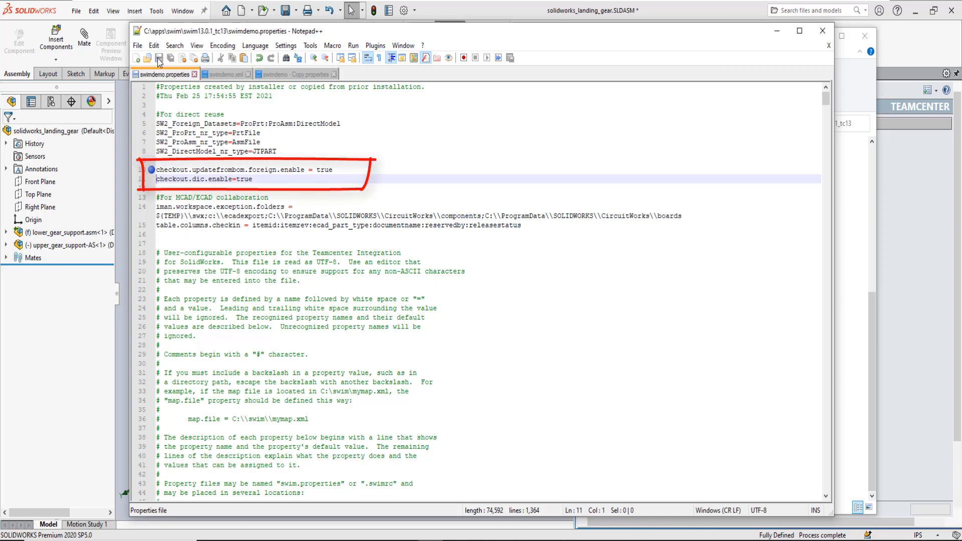
Step: Delete the two aipart bom_line entries at the end of the bom_map section in swimdemo.xml
click(223, 74)
click(321, 401)
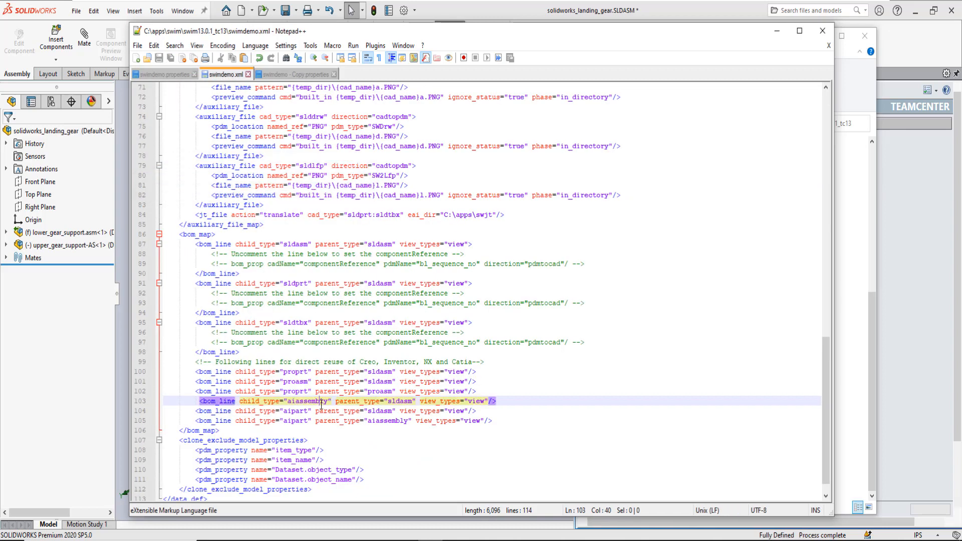
drag(534, 423, 88, 409)
key(Delete)
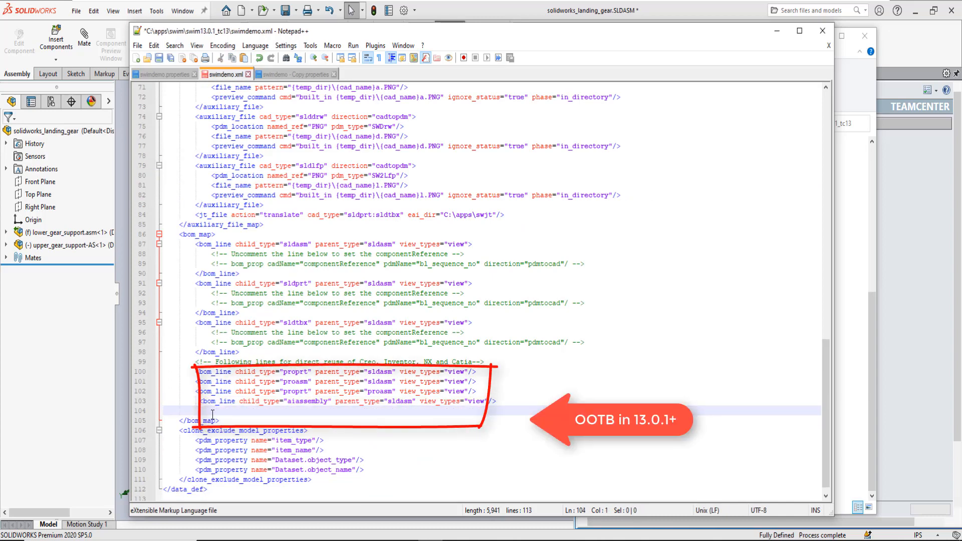
key(BackSpace)
key(Home)
key(BackSpace)
Step: Change the aiassembly child_type in the last bom_line to directmodel and save swimdemo.xml
double_click(300, 401)
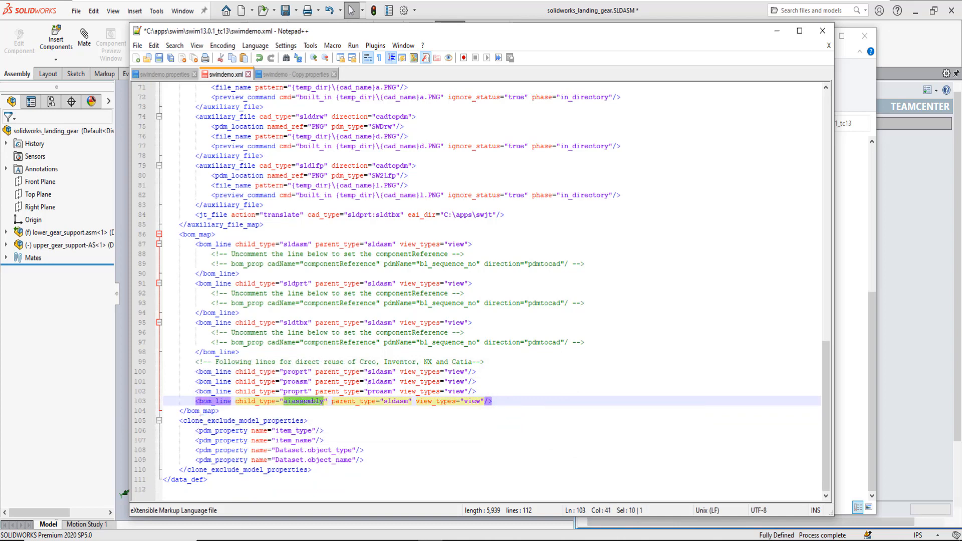
text(directmodel)
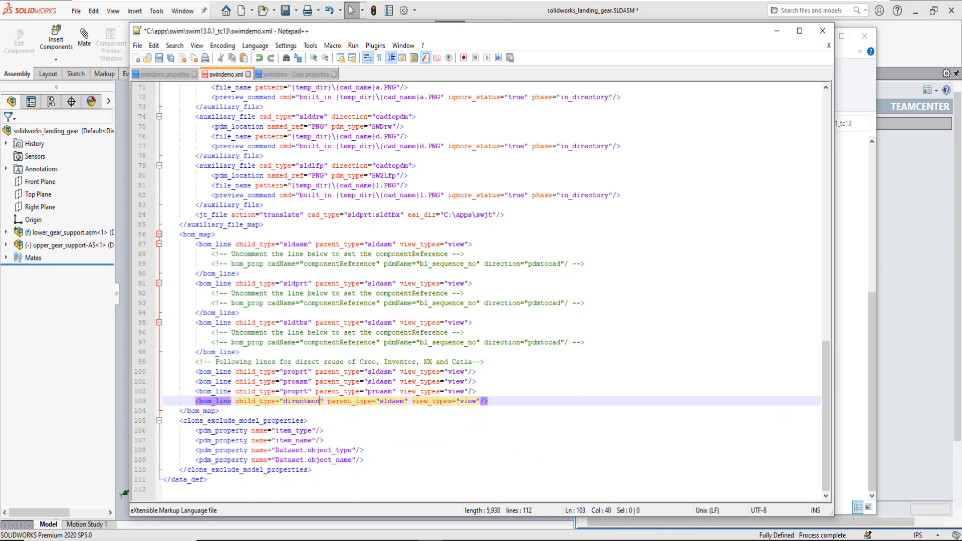
click(158, 59)
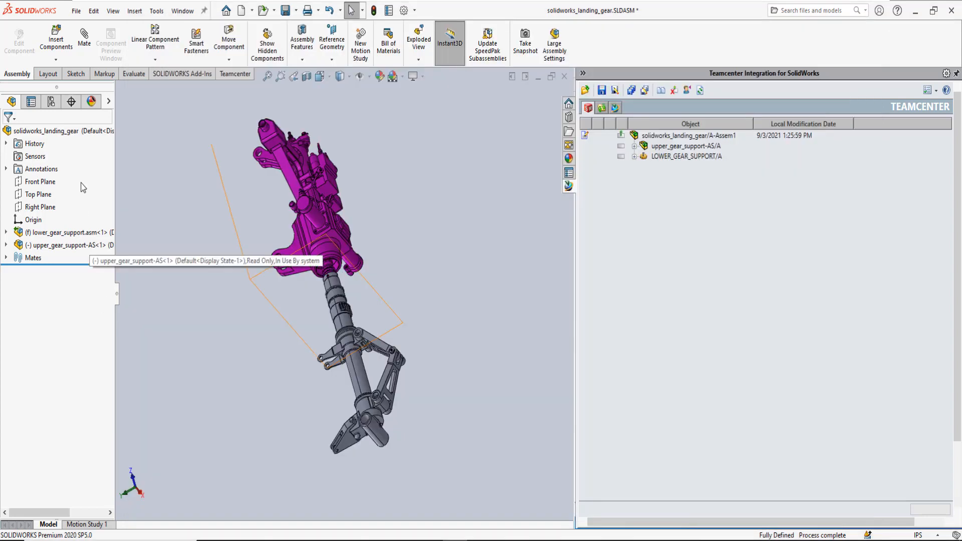
Step: Switch back to SolidWorks and unload the active Teamcenter add-in
click(156, 11)
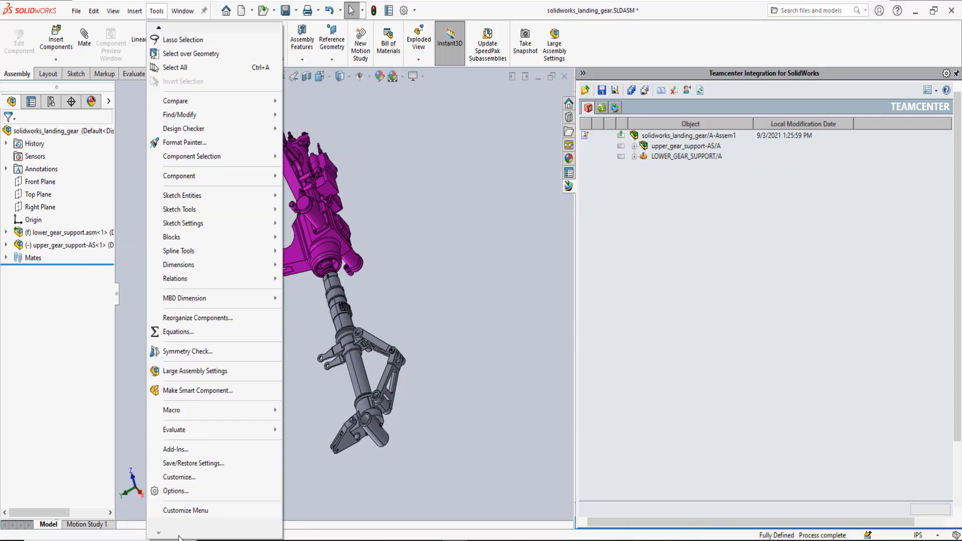
click(178, 449)
scroll(325, 338, down, 5)
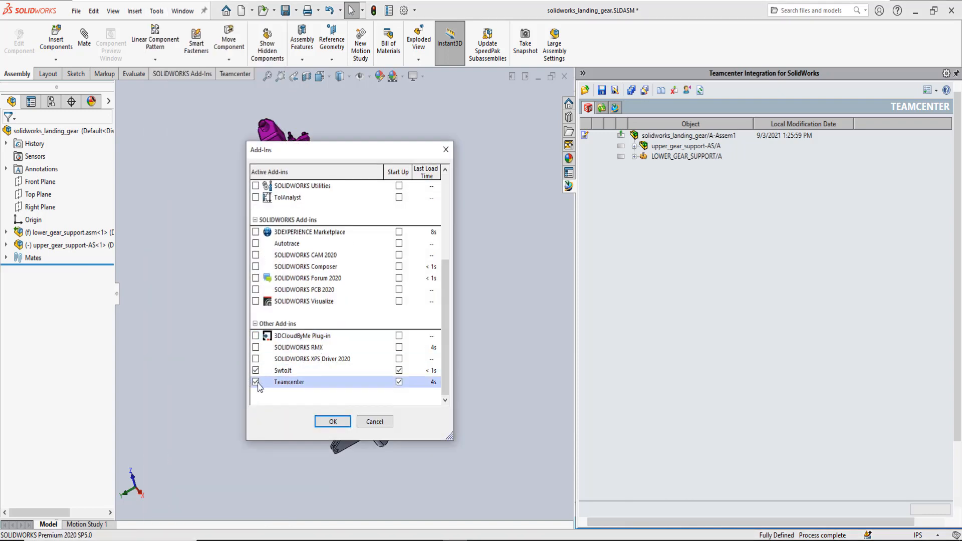
click(333, 421)
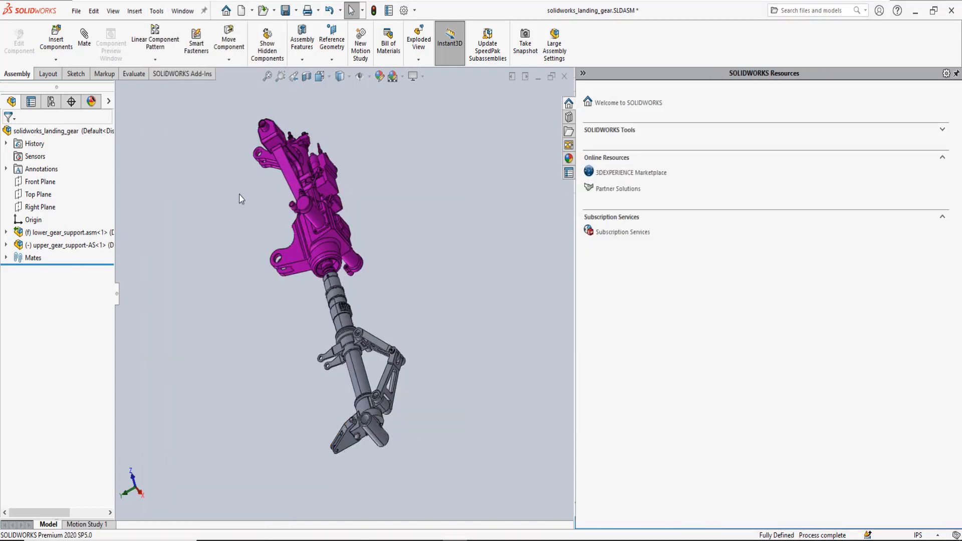
Step: Load the Teamcenter add-in again
click(156, 10)
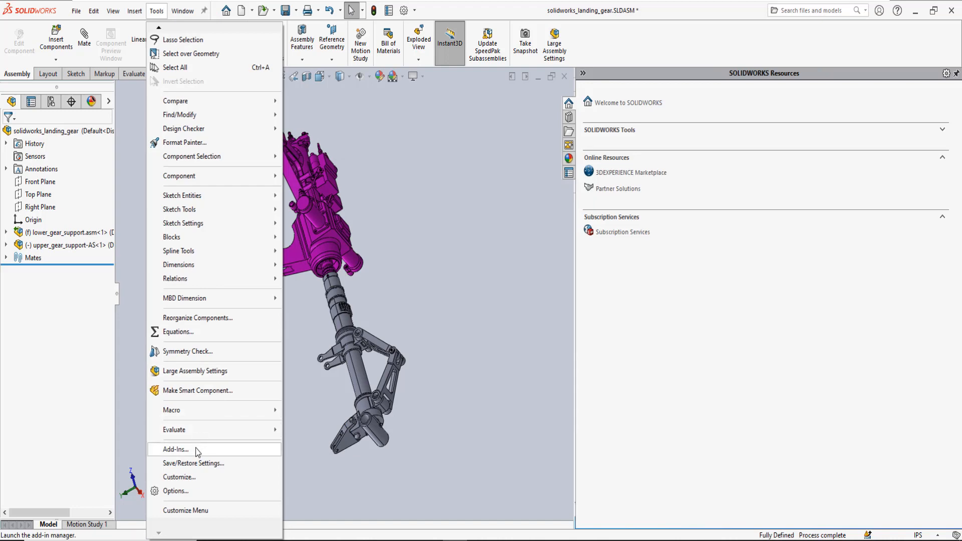
click(177, 449)
scroll(320, 354, down, 5)
click(255, 382)
click(333, 421)
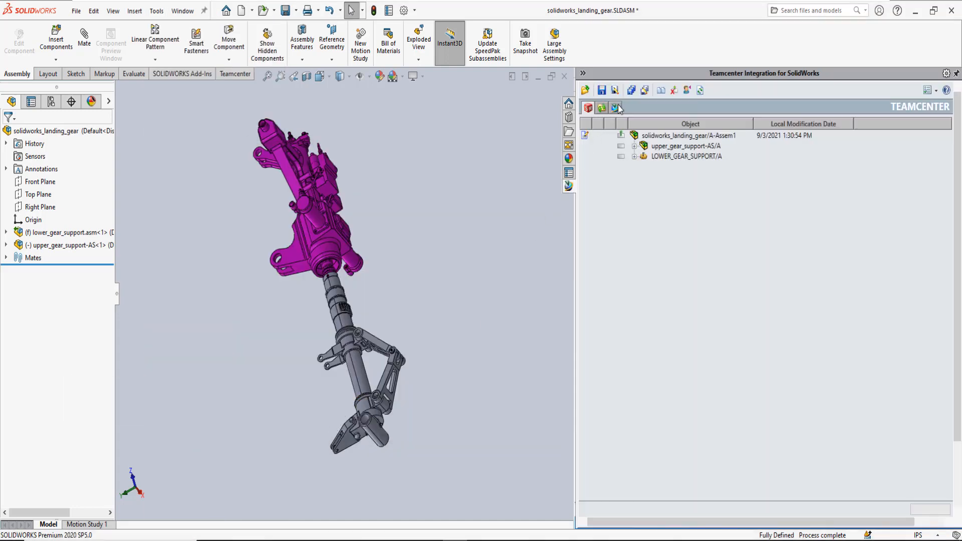
Step: Open Teamcenter Active Workspace and log in to server TcWeb1 with the user name and password
click(616, 108)
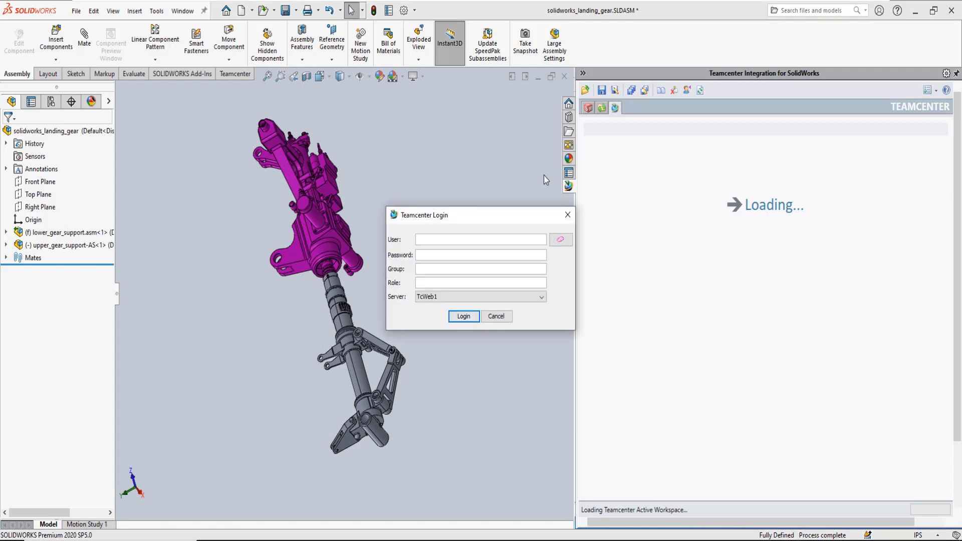
text(pha)
key(Tab)
text(•••••)
key(Return)
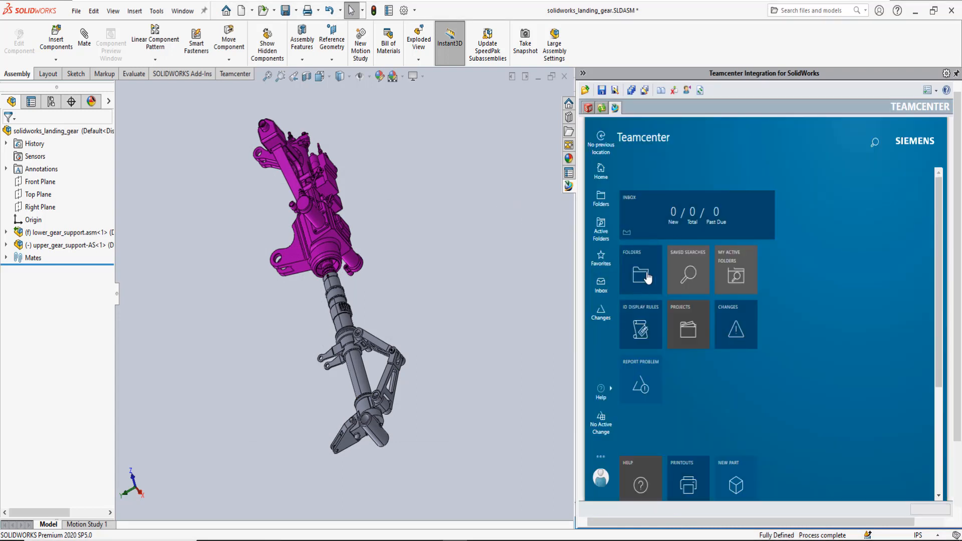
Step: Pick bearing pin item 000172 from the landing_gear inventor bearing_pin folder and preview its insertion into the landing gear assembly
click(646, 275)
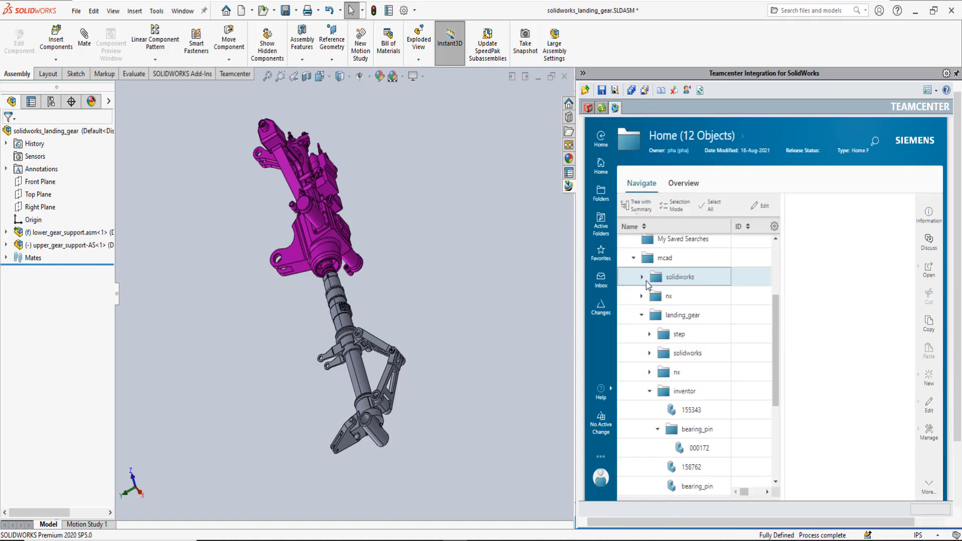
click(697, 370)
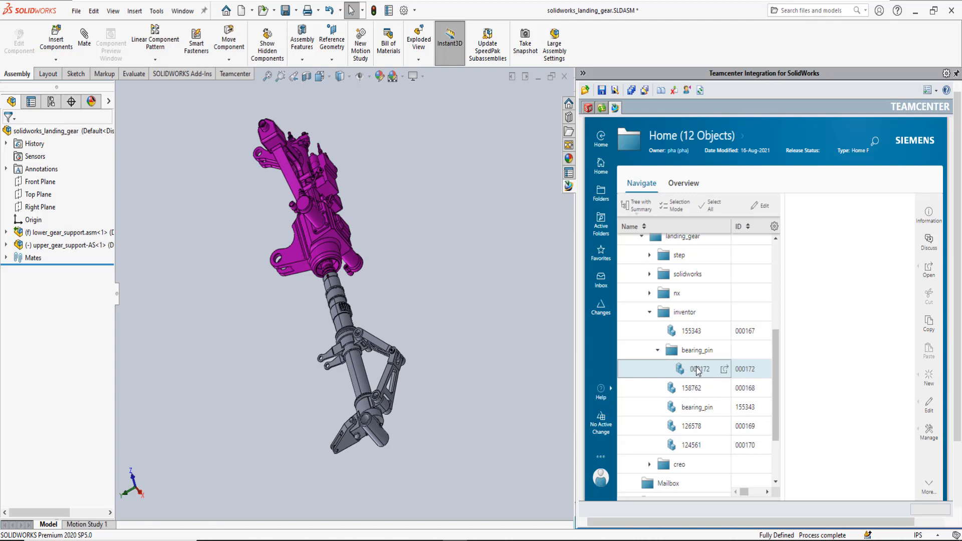
drag(698, 370, 600, 258)
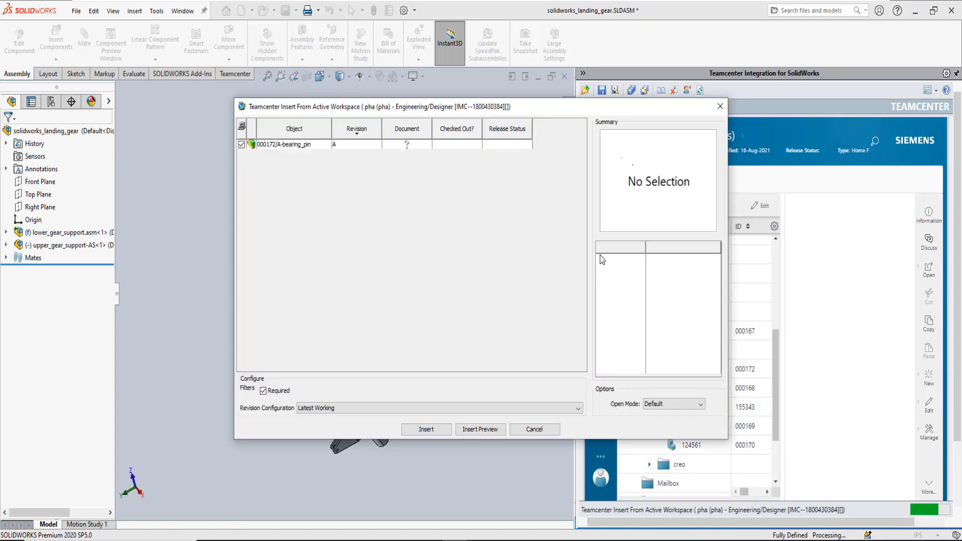
click(481, 429)
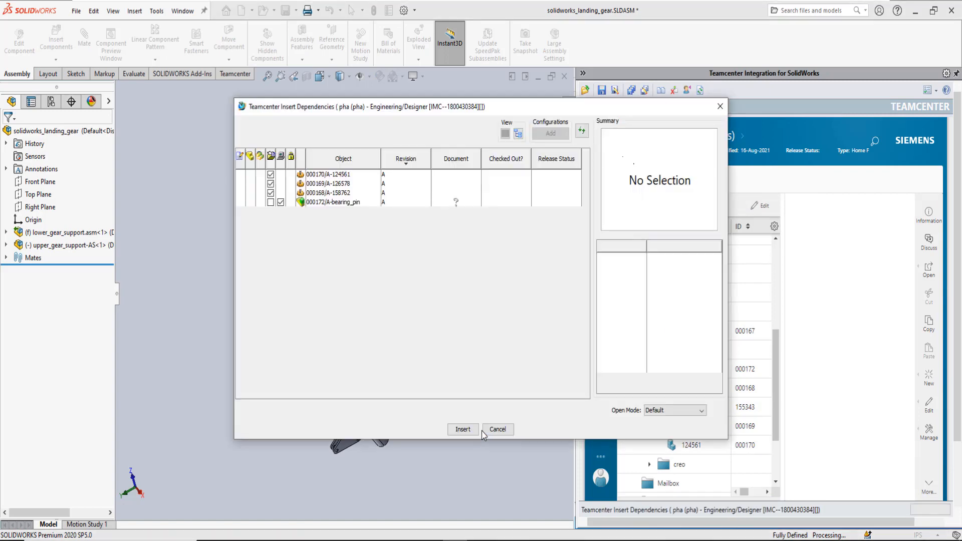
Step: Insert 000172 with its dependencies, dismiss the BOM synchronization alert, and place the bearing pin beside the strut
click(339, 194)
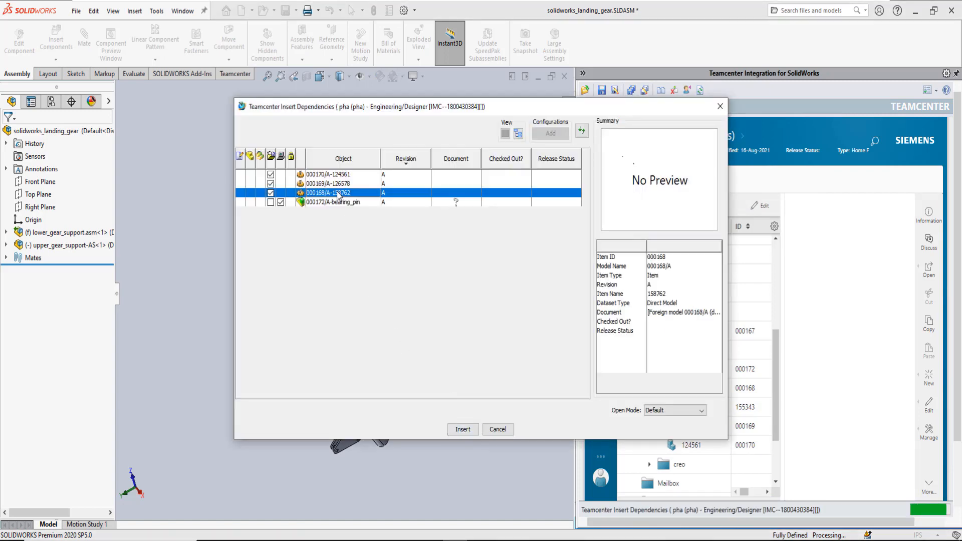
click(462, 429)
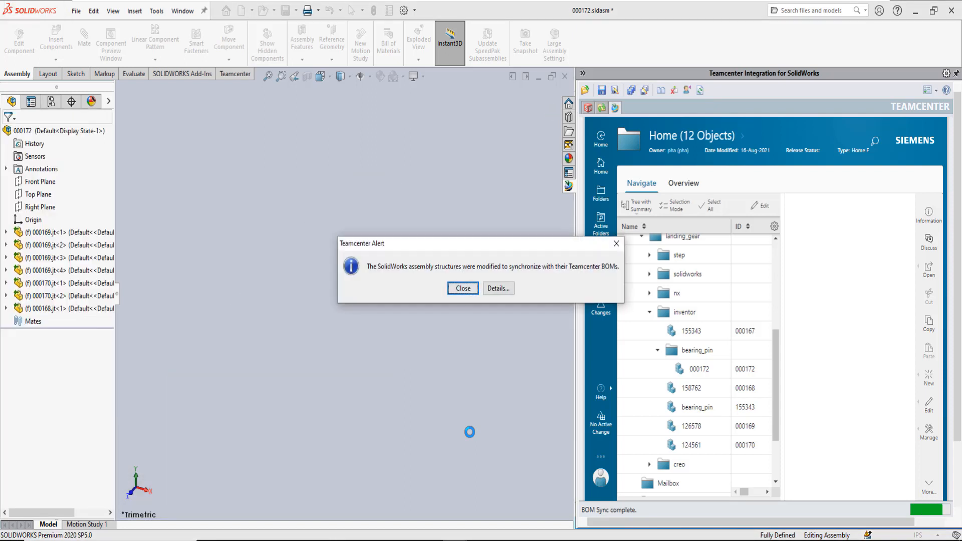
click(495, 288)
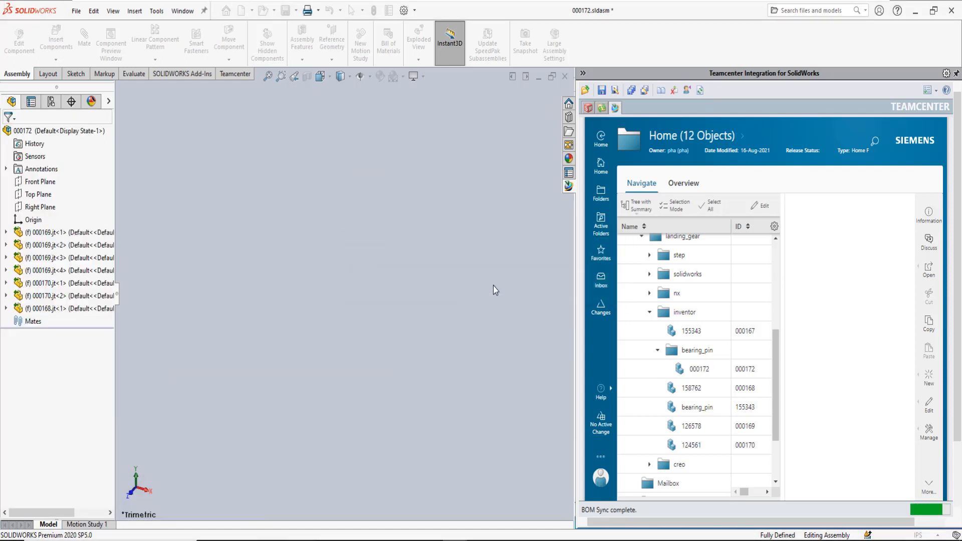
click(453, 372)
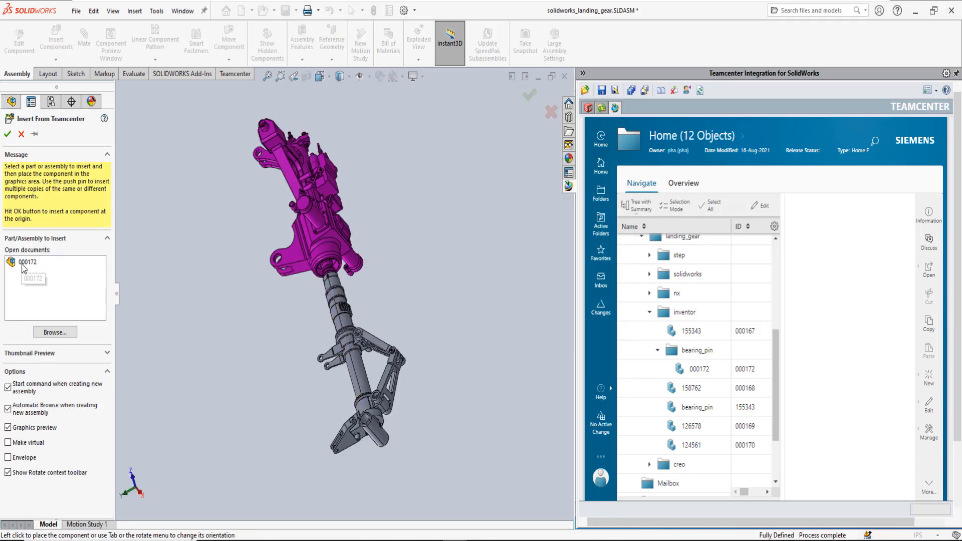
click(22, 262)
click(371, 293)
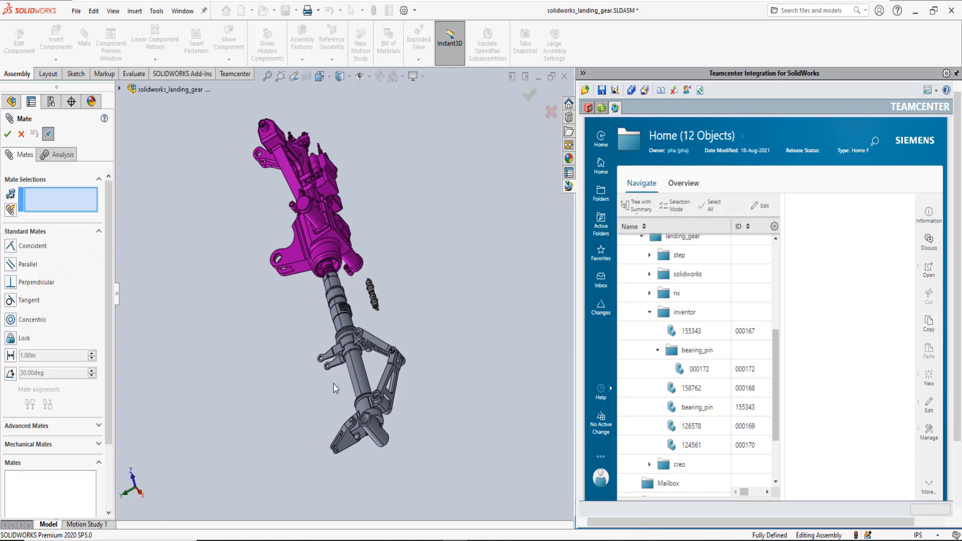
Step: Add a concentric mate between the upper linkage hole of the lower gear support and the bearing pin's cylindrical face
scroll(339, 385, down, 5)
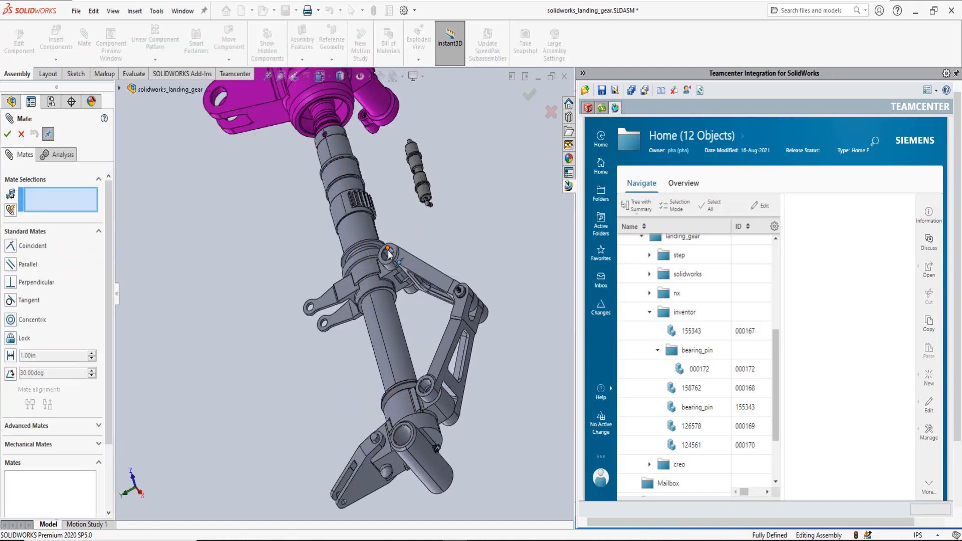
click(387, 252)
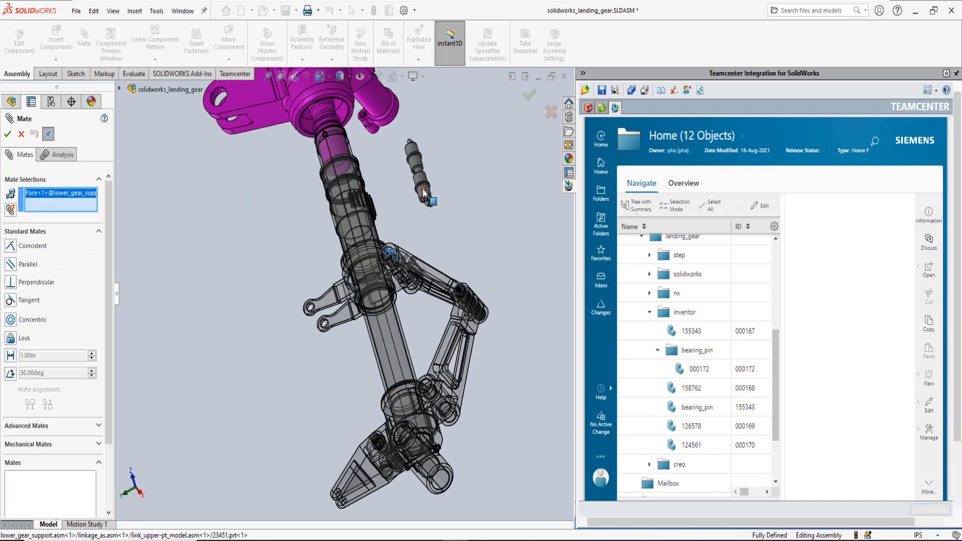
click(425, 192)
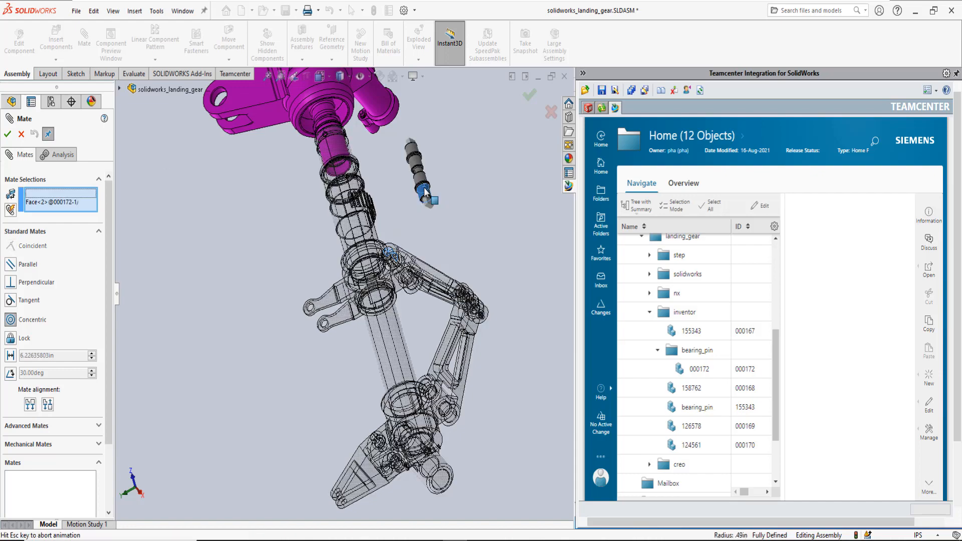
right_click(439, 206)
middle_drag(223, 280, 181, 282)
scroll(181, 283, down, 3)
middle_drag(198, 315, 309, 313)
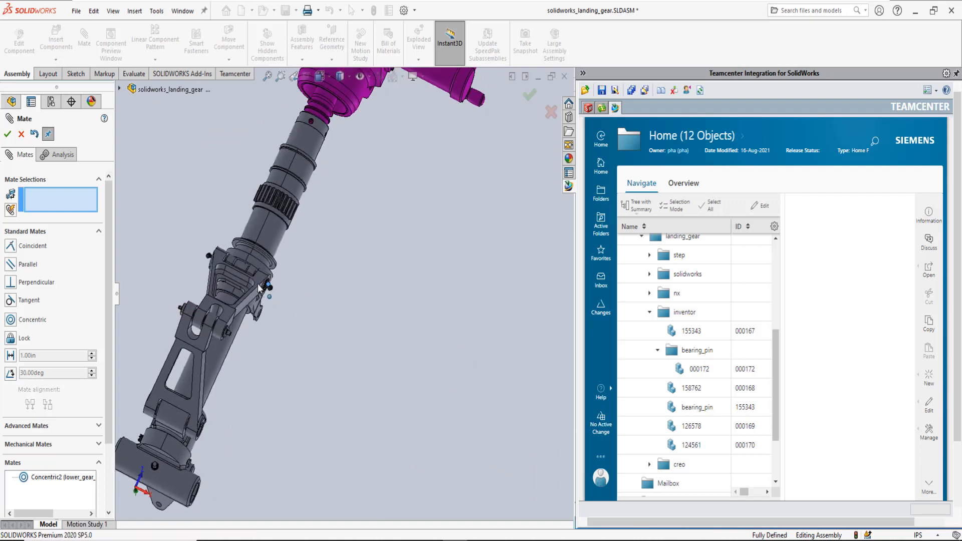
click(8, 134)
click(7, 135)
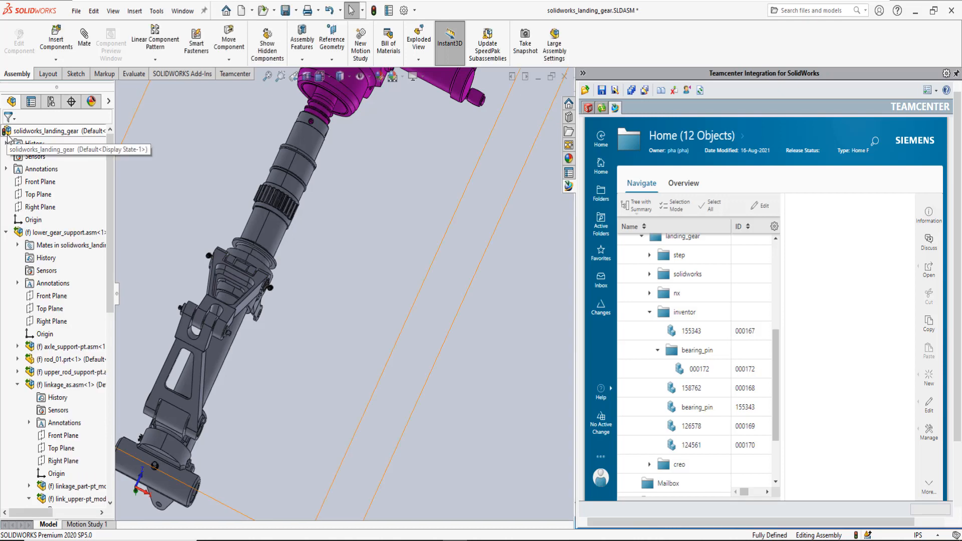
Step: Edit the distance mate between the lower and upper gear supports and set its distance to 10 in
click(6, 258)
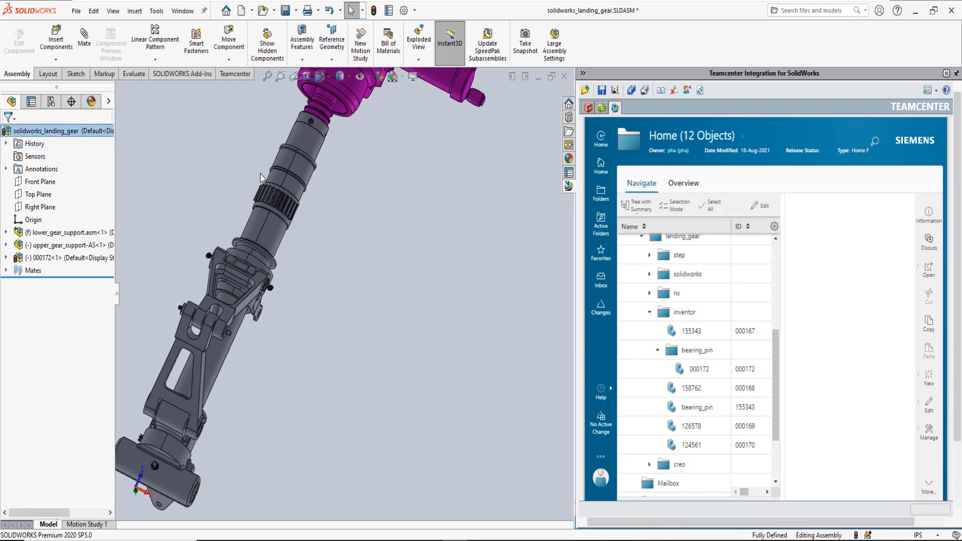
click(19, 273)
click(6, 271)
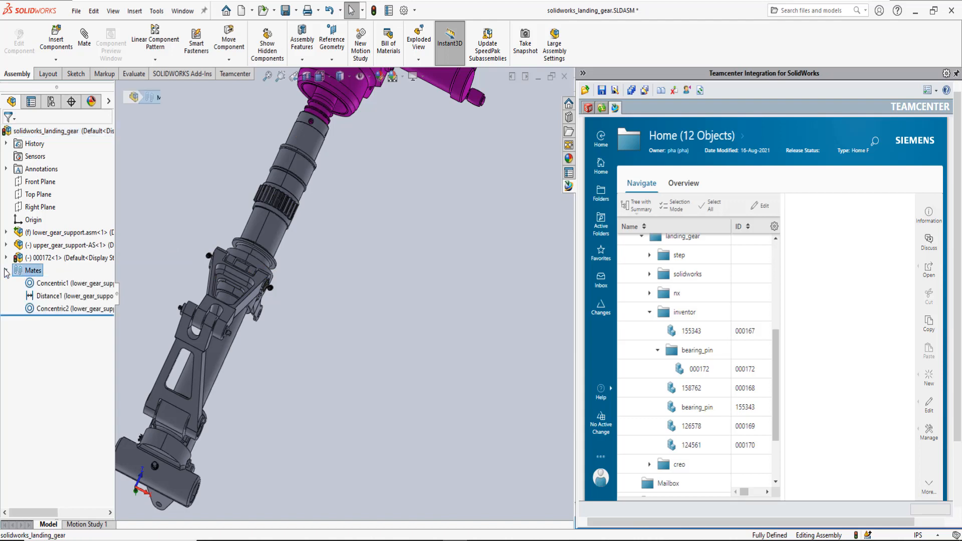
click(50, 296)
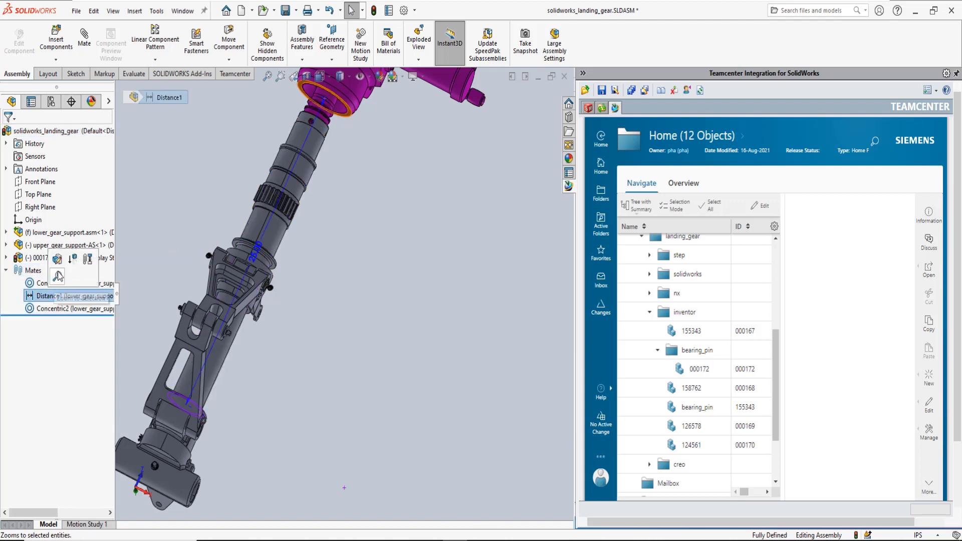
double_click(57, 296)
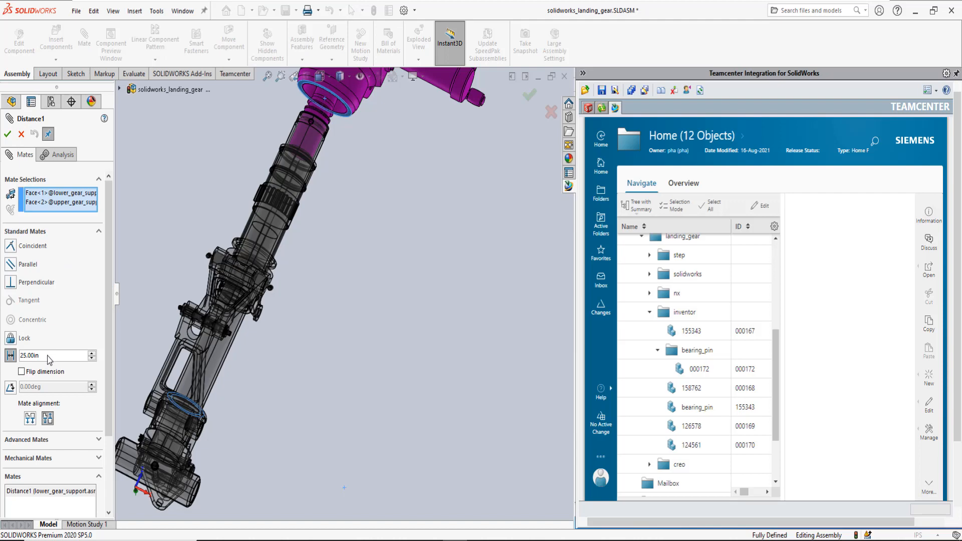
double_click(20, 354)
text(10)
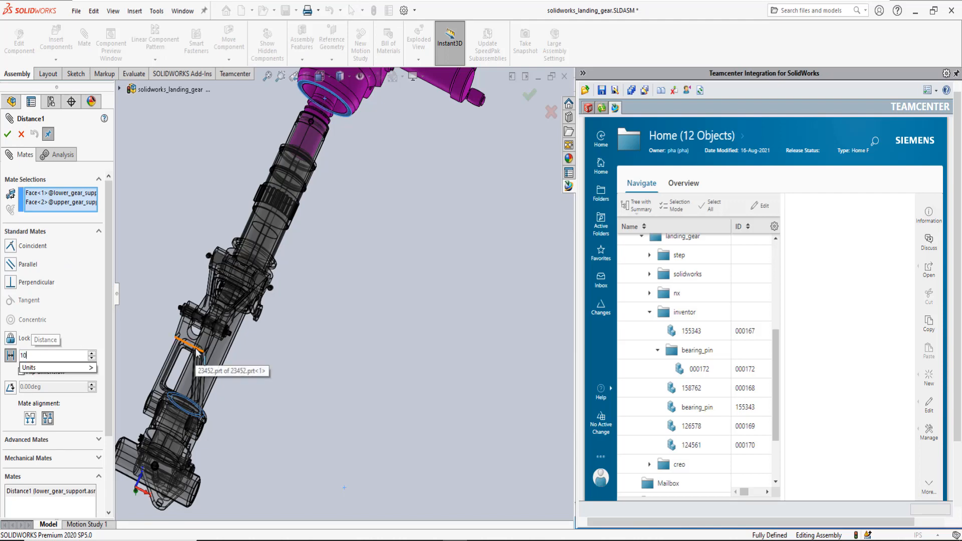
key(Return)
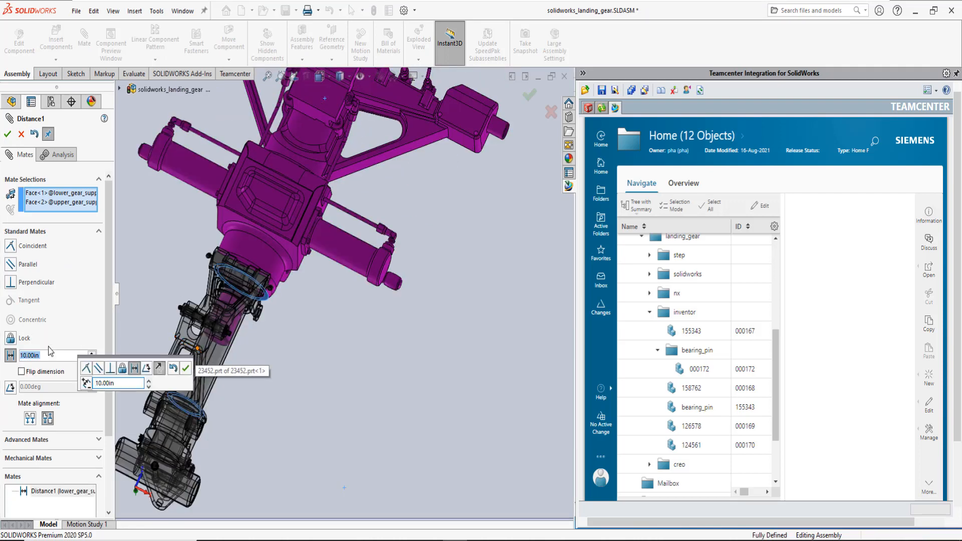
Step: Set the distance between the gear supports to 15 in, finish the mate edit, and fit the assembly in view
click(44, 355)
text(15)
key(Return)
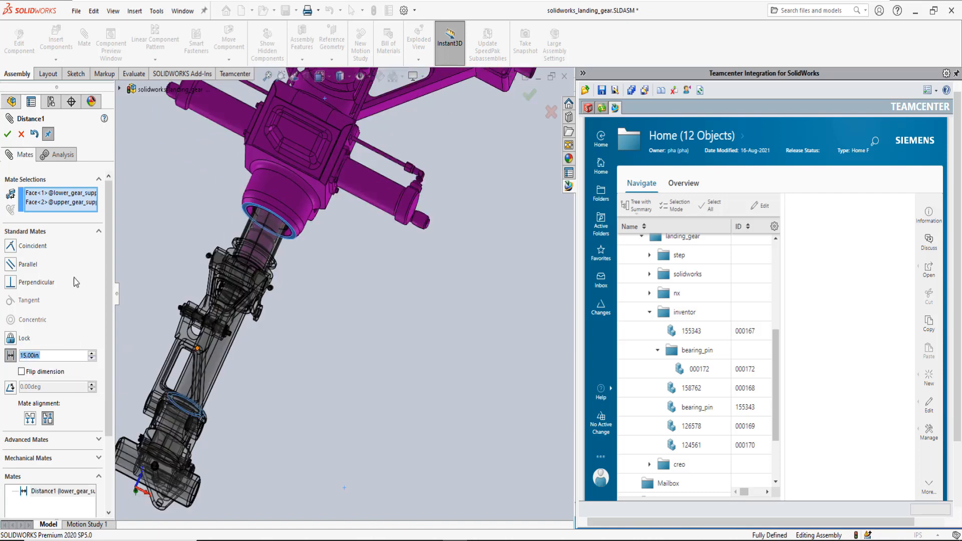
click(9, 135)
click(9, 136)
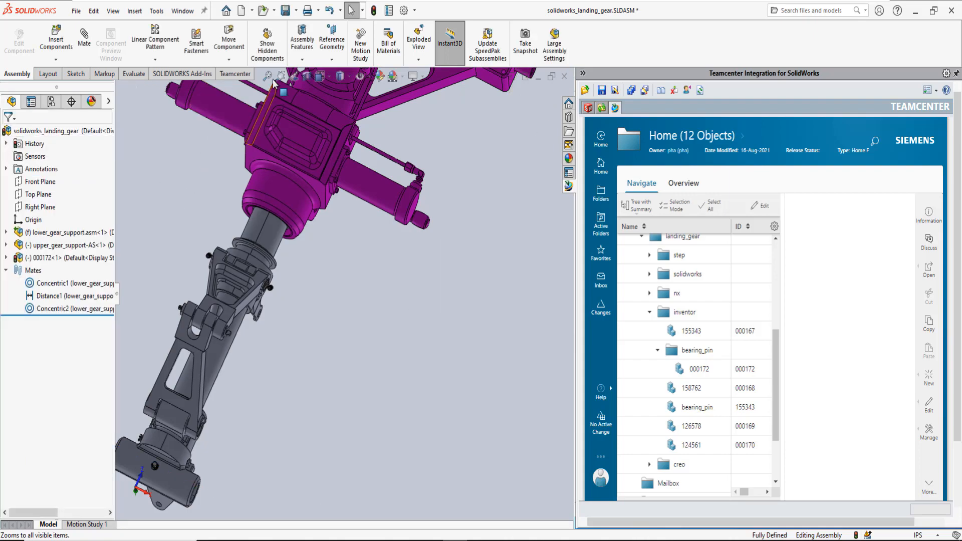
key(f)
key(ctrl+alt+Return)
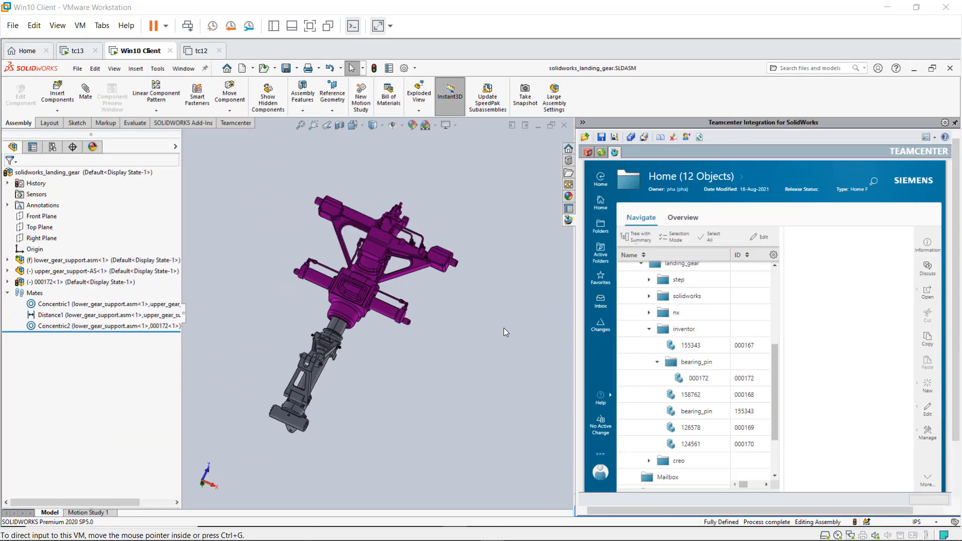
Step: Display the solidworks_landing_gear structure as an expanded tree in Teamcenter Save As and save the assembly
click(613, 138)
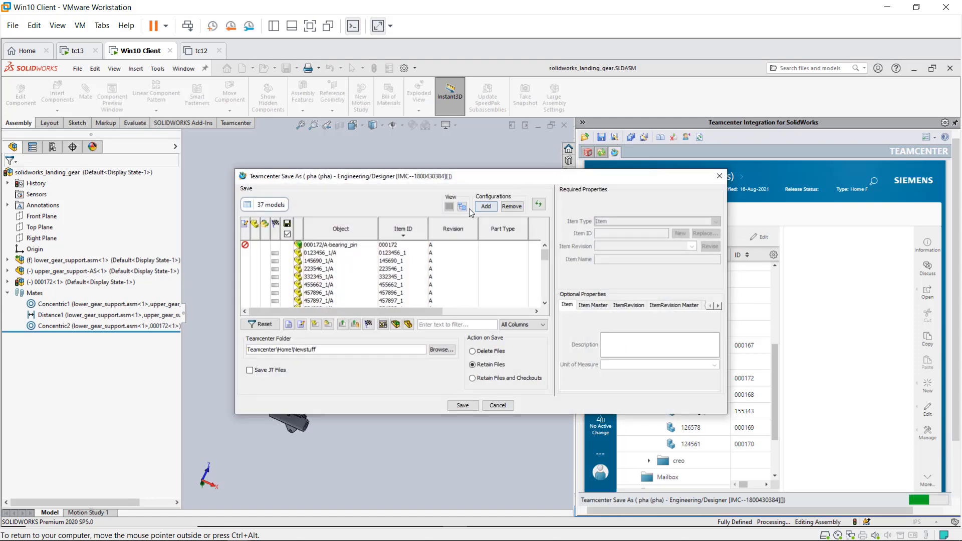
click(463, 210)
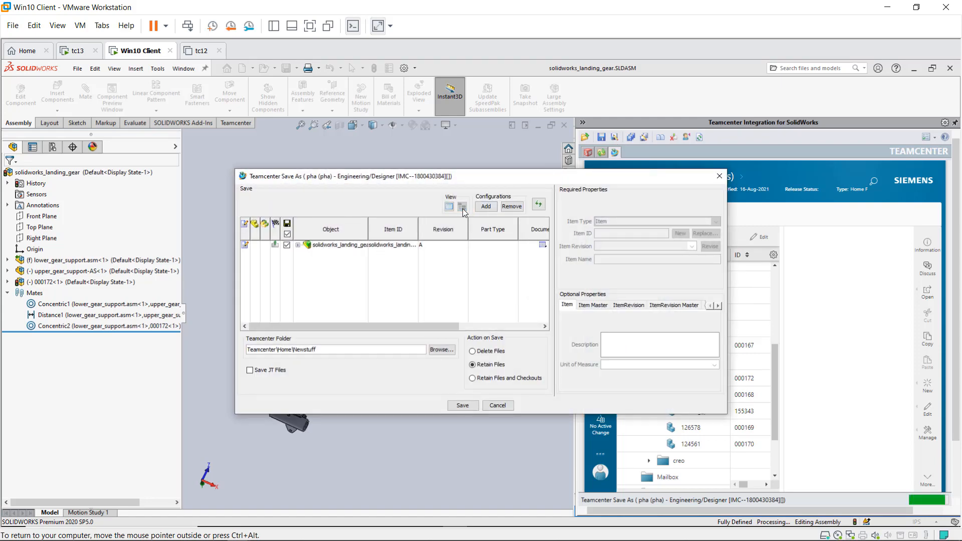
click(298, 245)
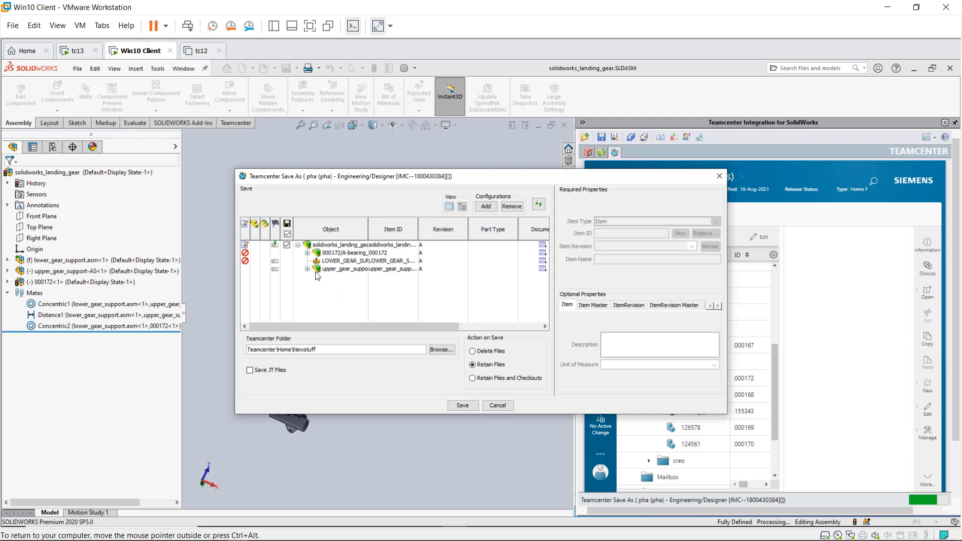
mouse_move(316, 275)
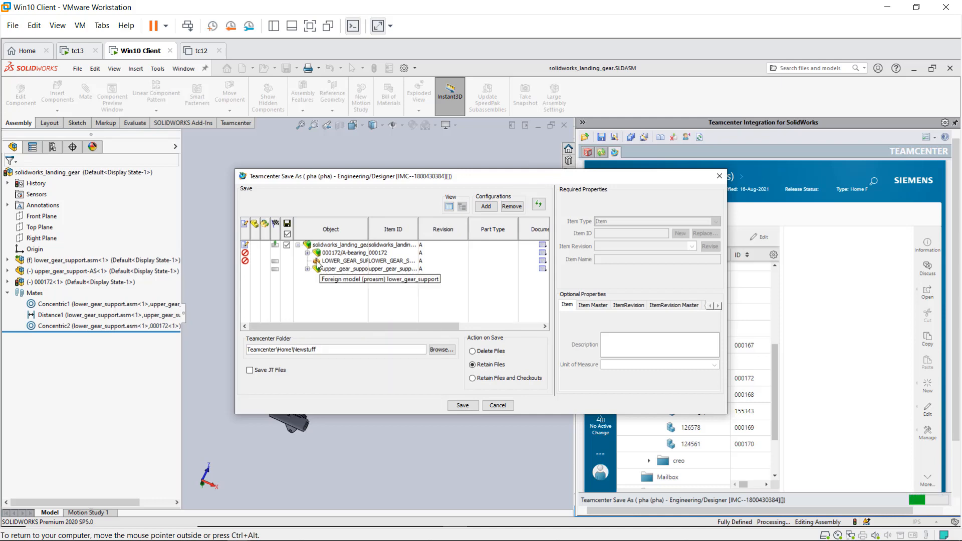
mouse_move(321, 254)
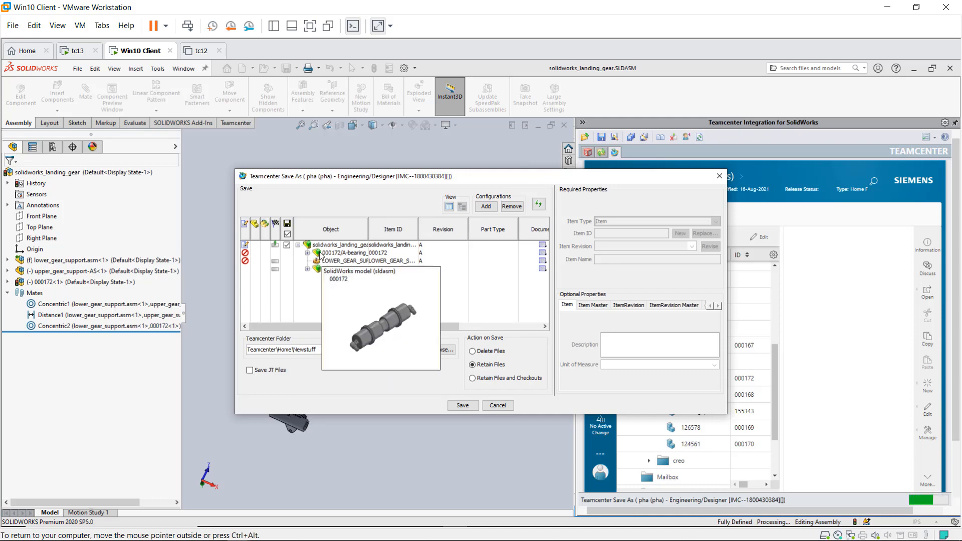
click(464, 406)
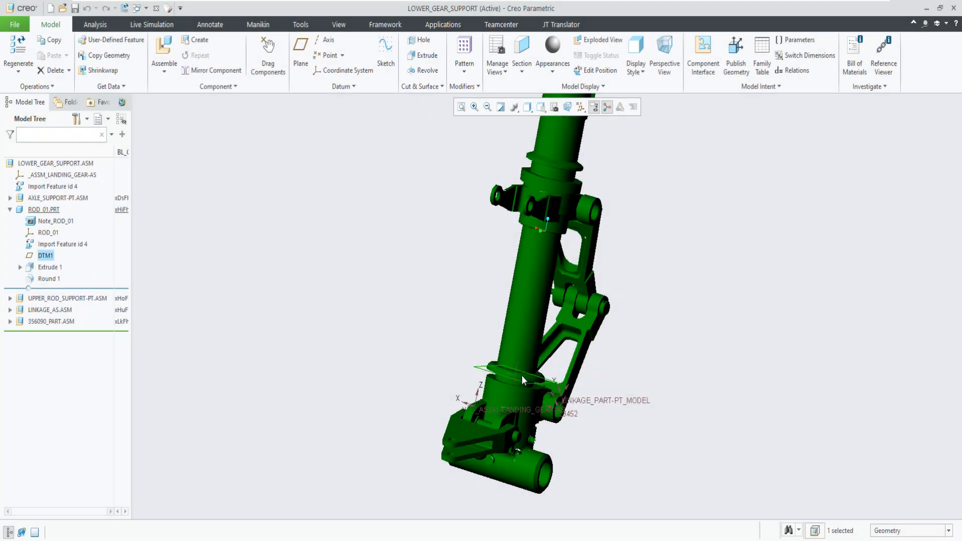
Step: In Creo Parametric, redefine datum plane DTM1 of ROD_01.PRT with a 200 offset, checking out LOWER_GEAR_SUPPORT.ASM when asked
click(522, 376)
click(52, 255)
click(69, 182)
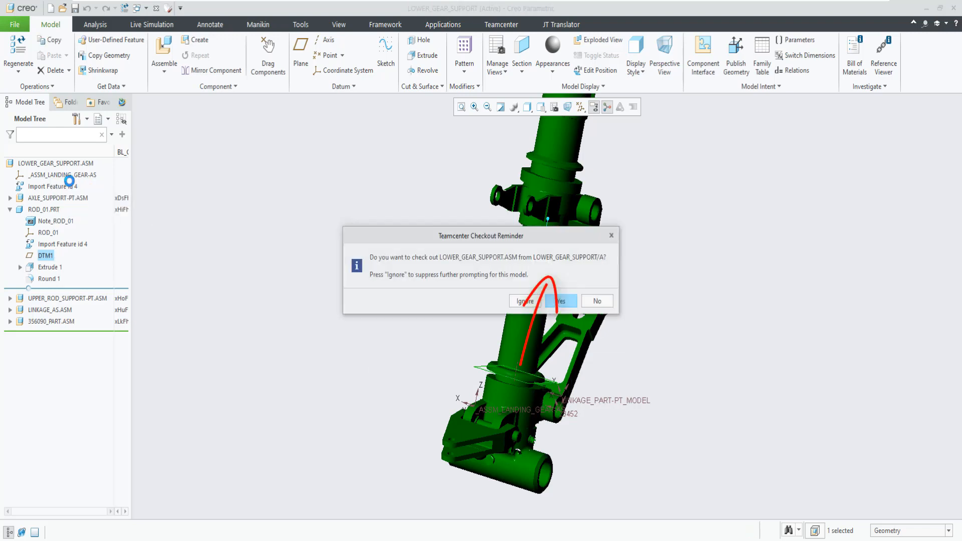
click(560, 301)
click(463, 291)
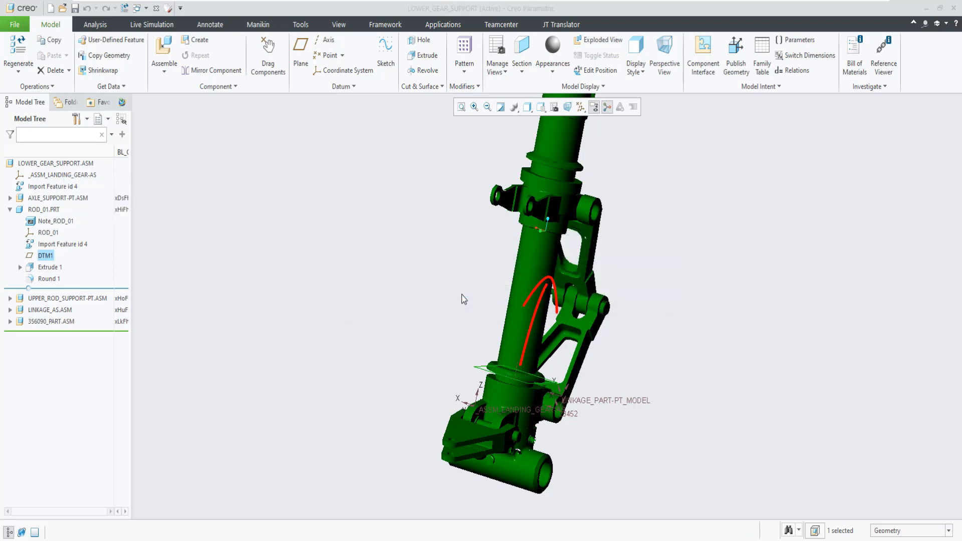
text(200)
key(Return)
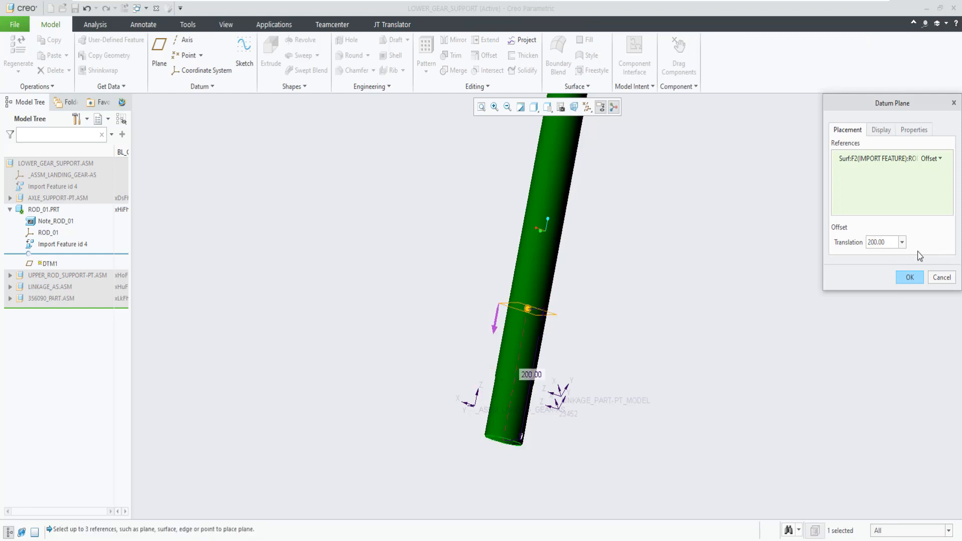
click(908, 277)
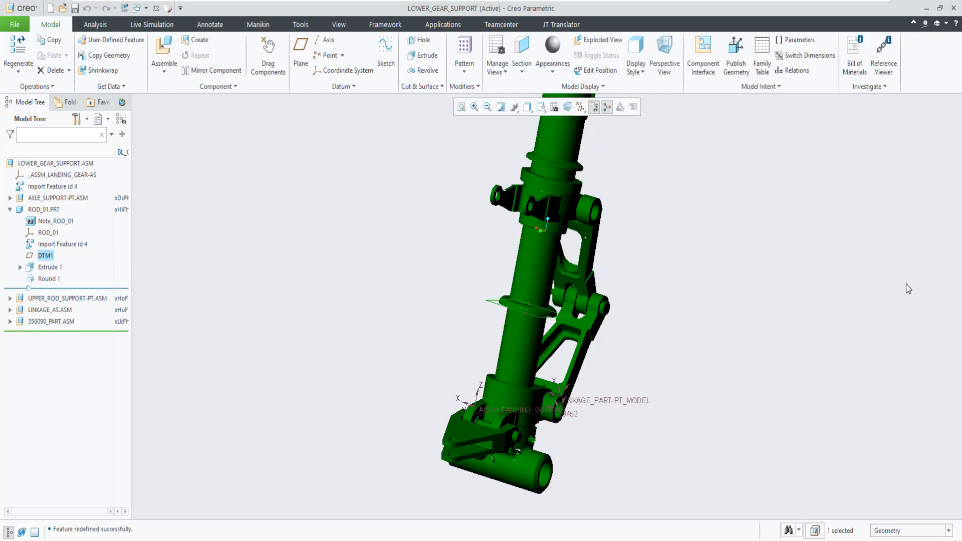
Step: Check out ROD_01/A in the Teamcenter save and save it to the Newstuff folder with files retained
click(496, 25)
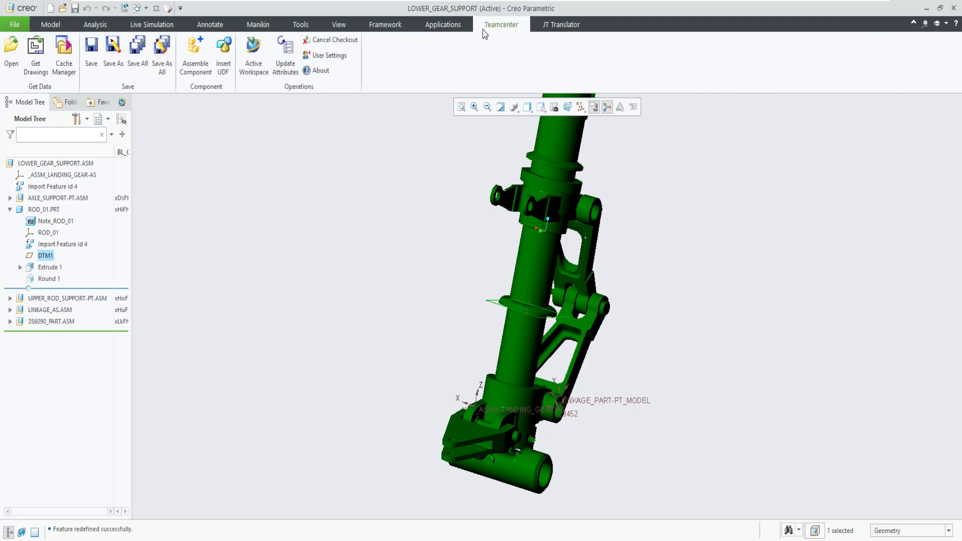
click(91, 47)
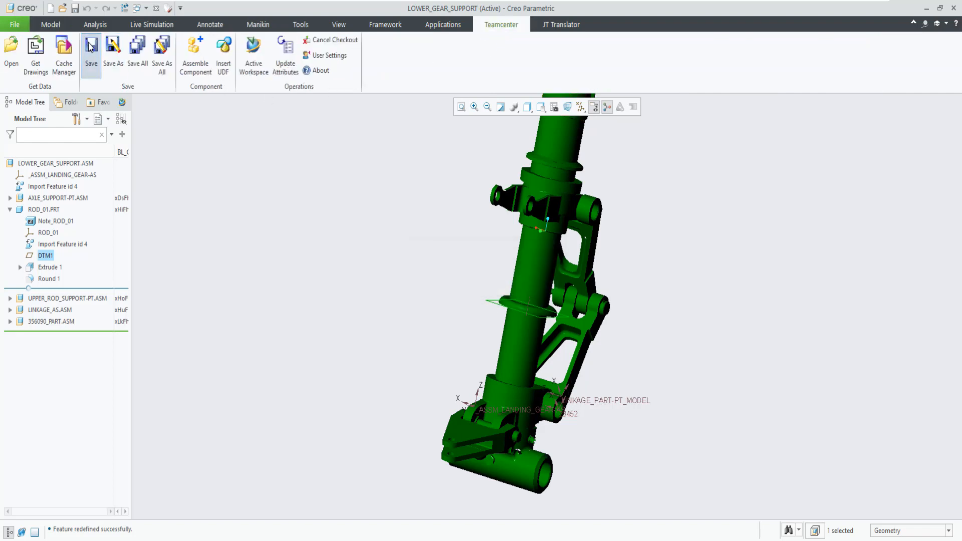
click(283, 174)
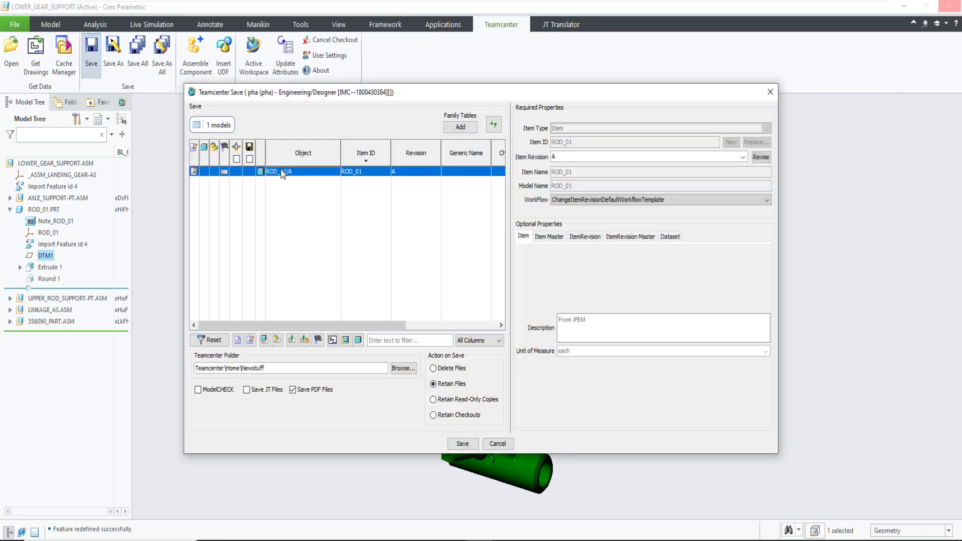
right_click(283, 174)
click(296, 181)
click(453, 291)
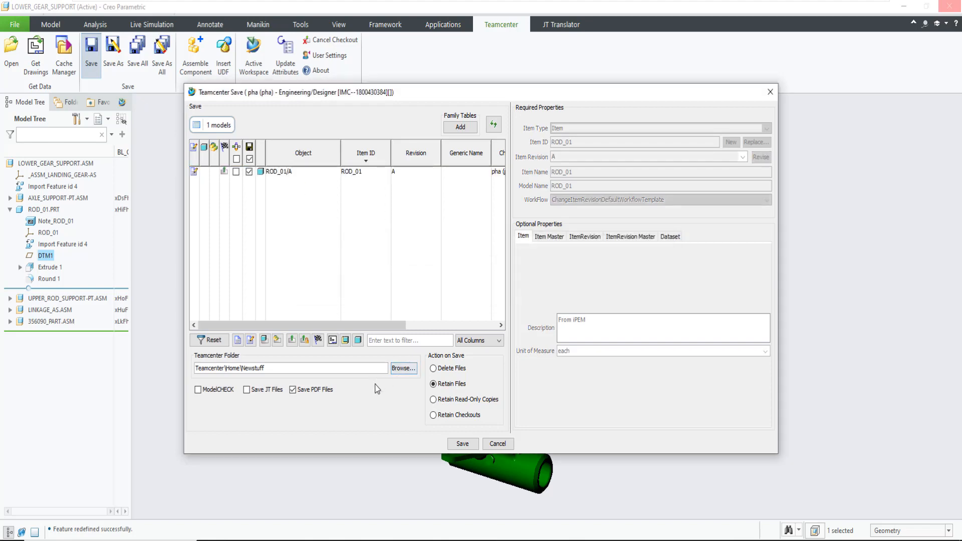
click(462, 444)
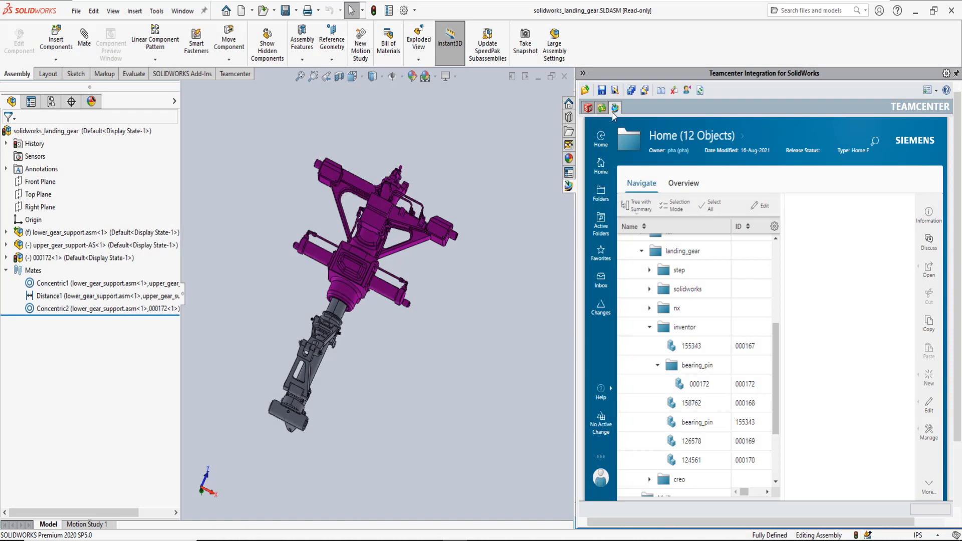
Step: In SolidWorks, check solidworks_landing_gear for out-of-date Teamcenter models and update them using the Latest Working revision configuration
click(587, 108)
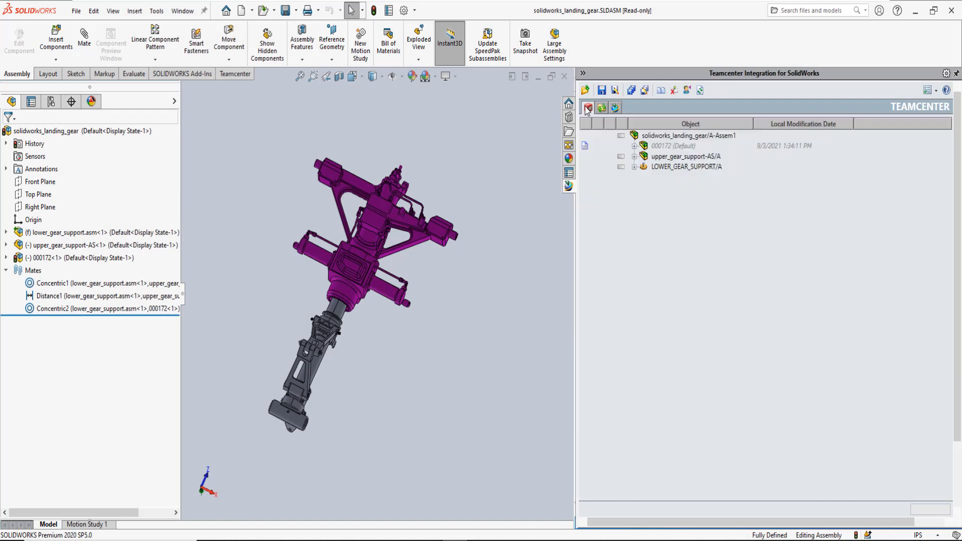
click(701, 91)
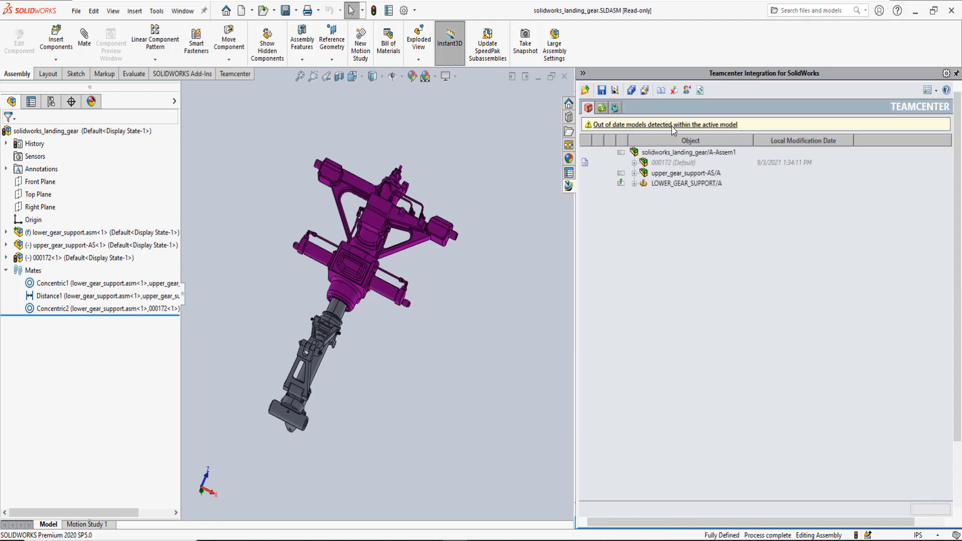
click(673, 125)
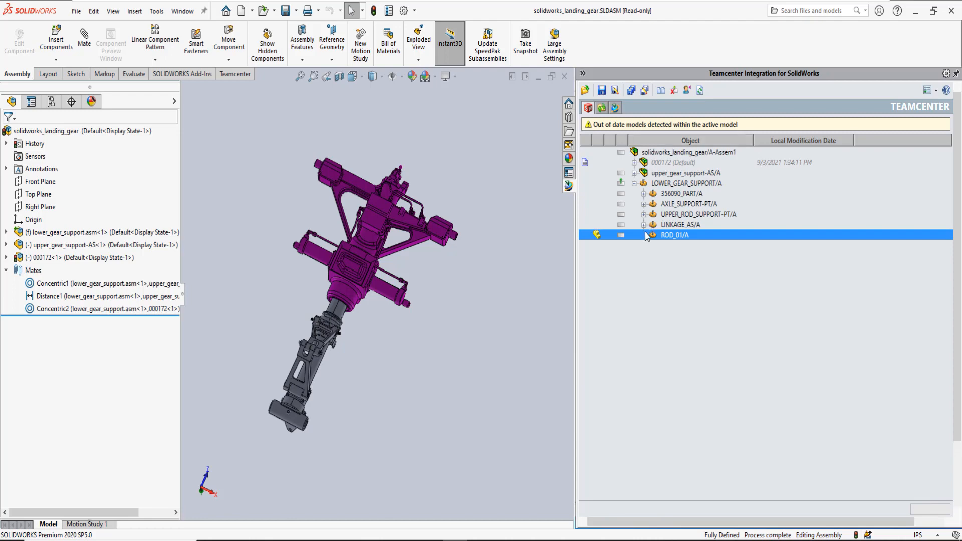
click(671, 152)
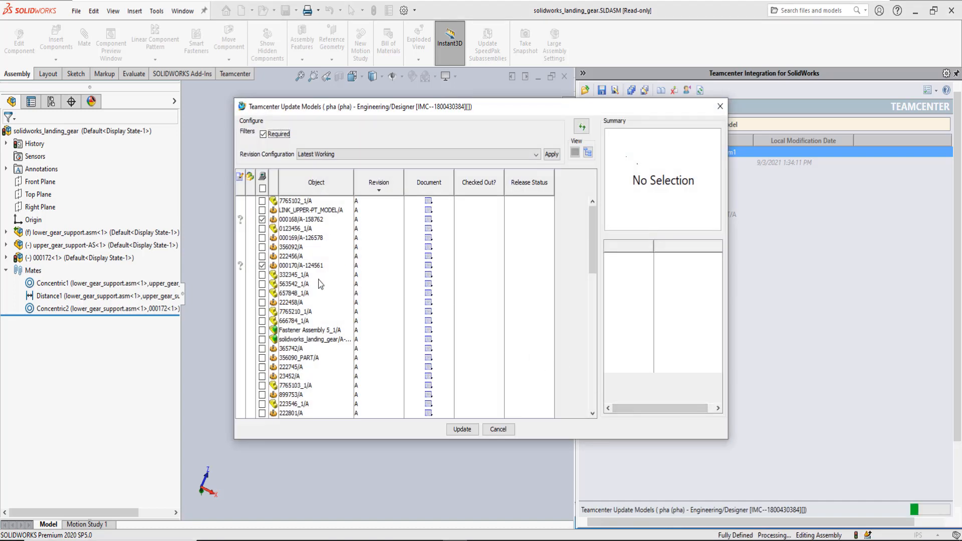
click(461, 430)
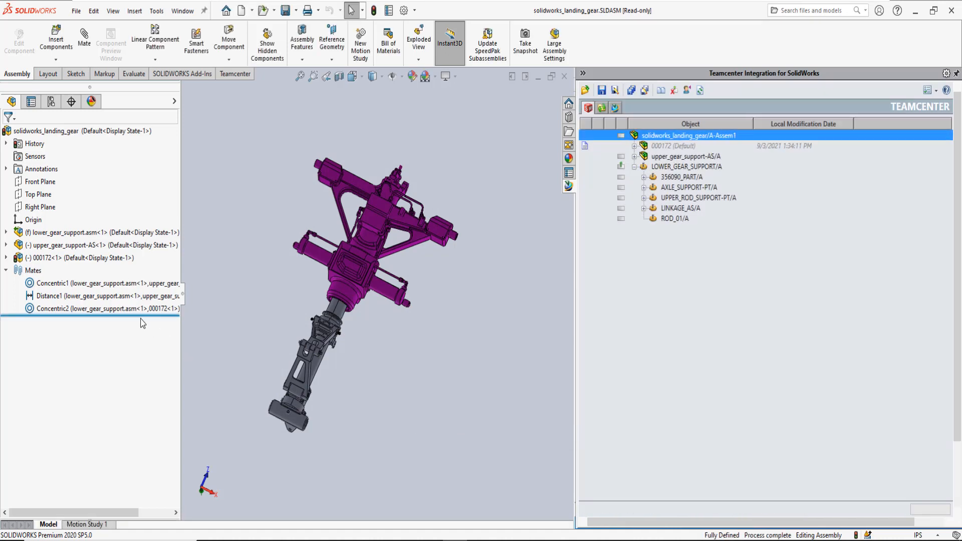
Step: Locate rod_01.prt within lower_gear_support.asm and update its model from the changed source file
click(324, 326)
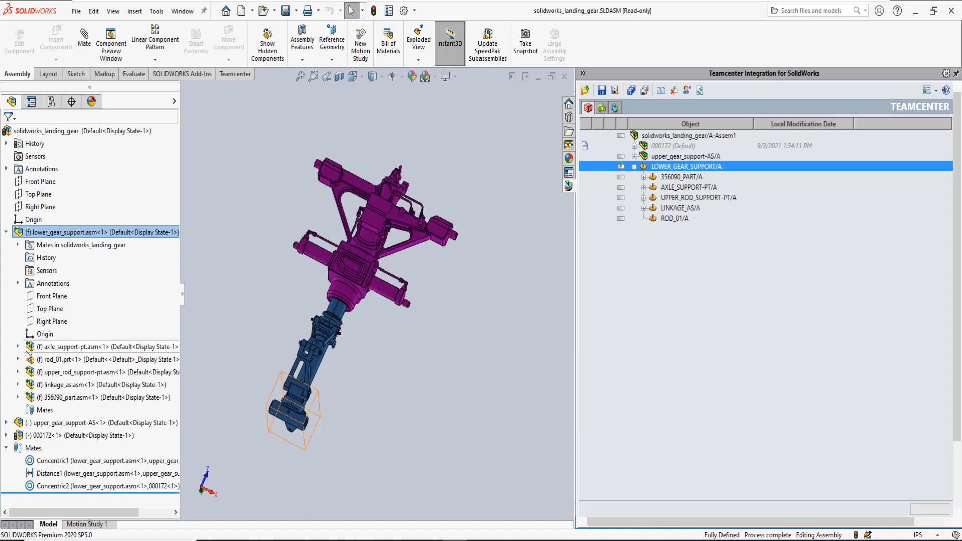
click(37, 359)
right_click(39, 361)
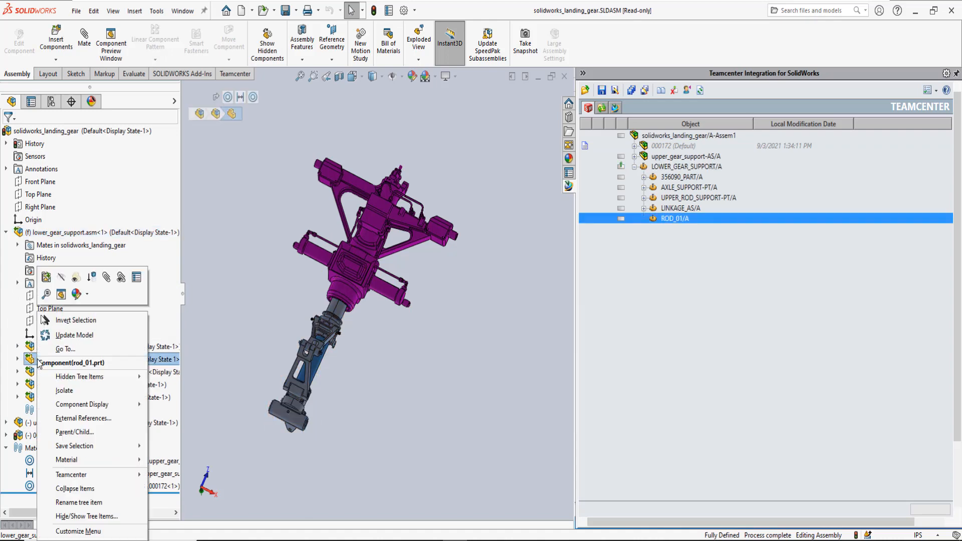
click(93, 338)
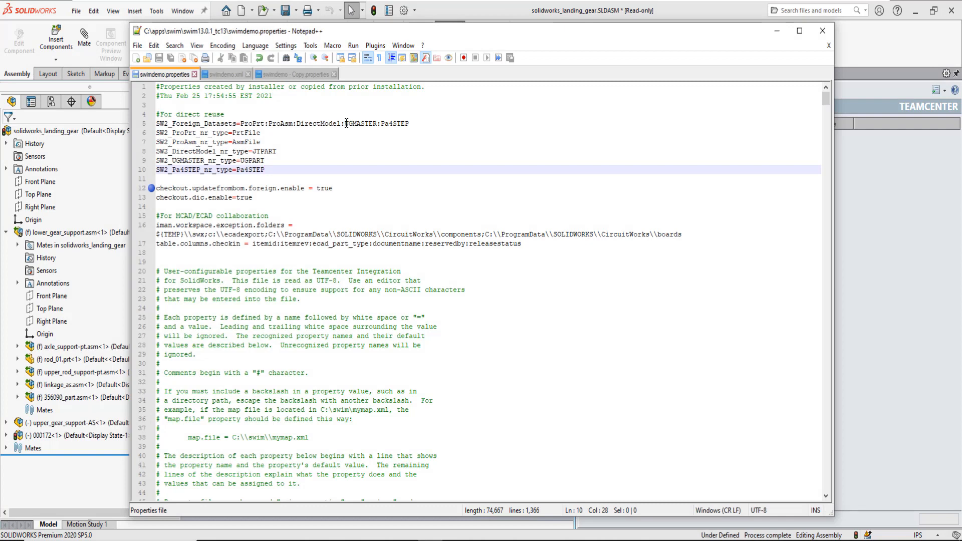
Step: In Notepad++, examine the foreign dataset and update-from-BOM settings in swimdemo.properties and the direct-reuse bom_line entries in swimdemo.xml
click(346, 123)
drag(346, 123, 409, 123)
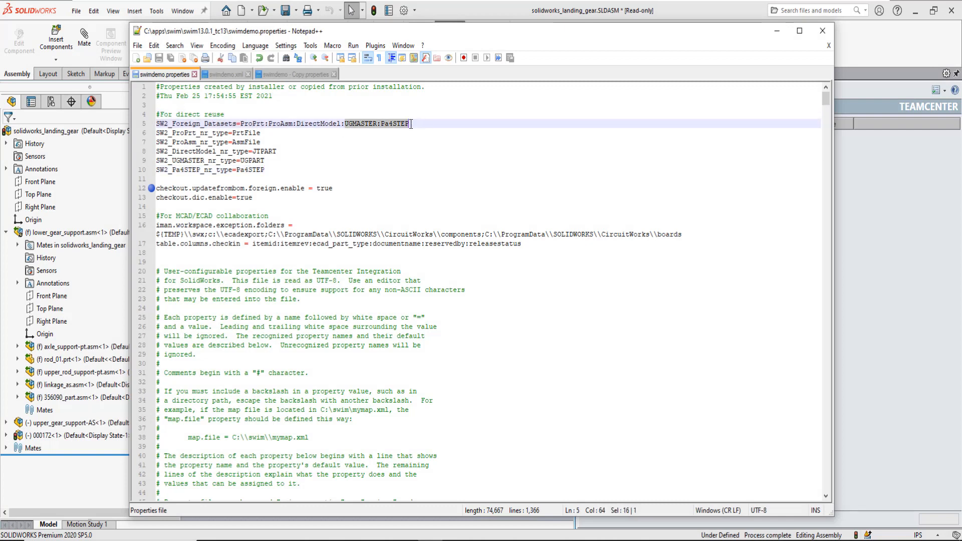
click(253, 170)
drag(252, 171, 126, 160)
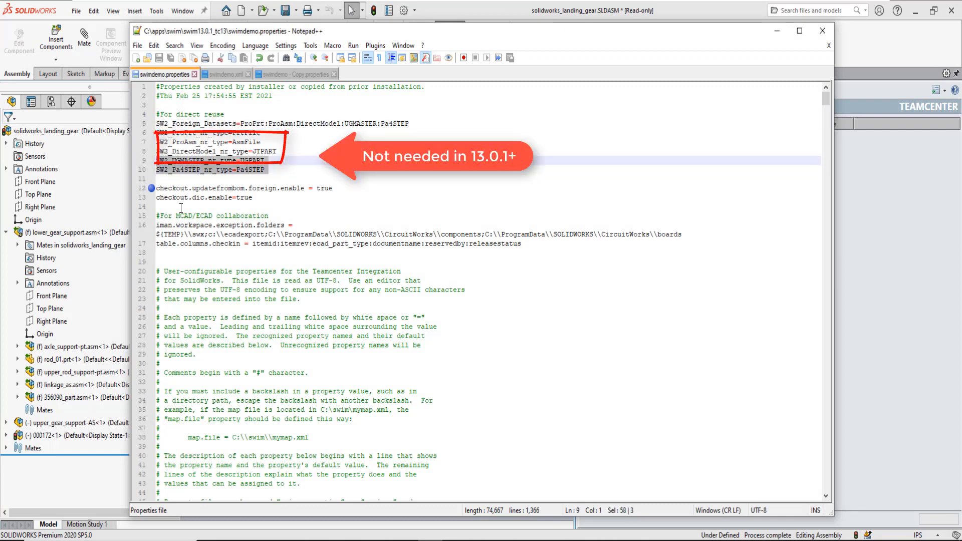
drag(338, 190, 146, 187)
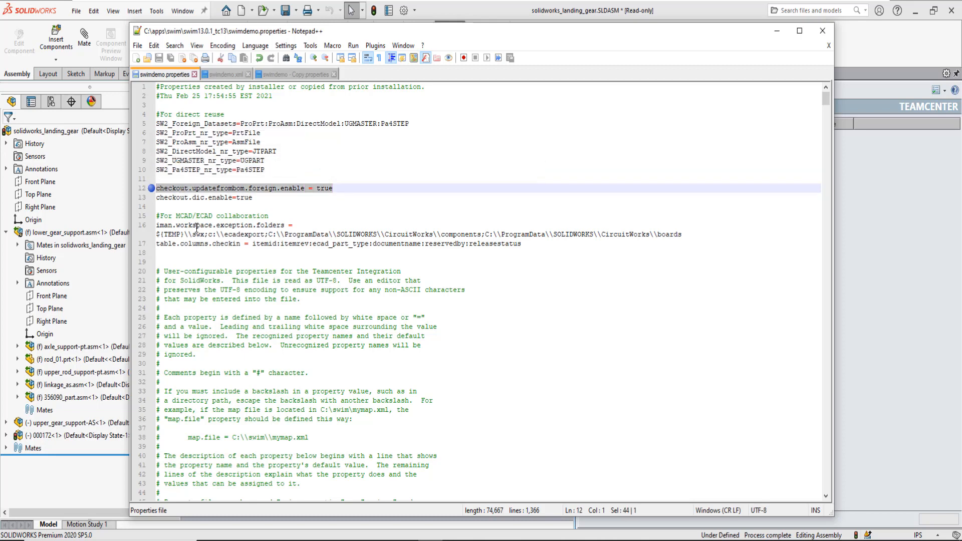
click(226, 74)
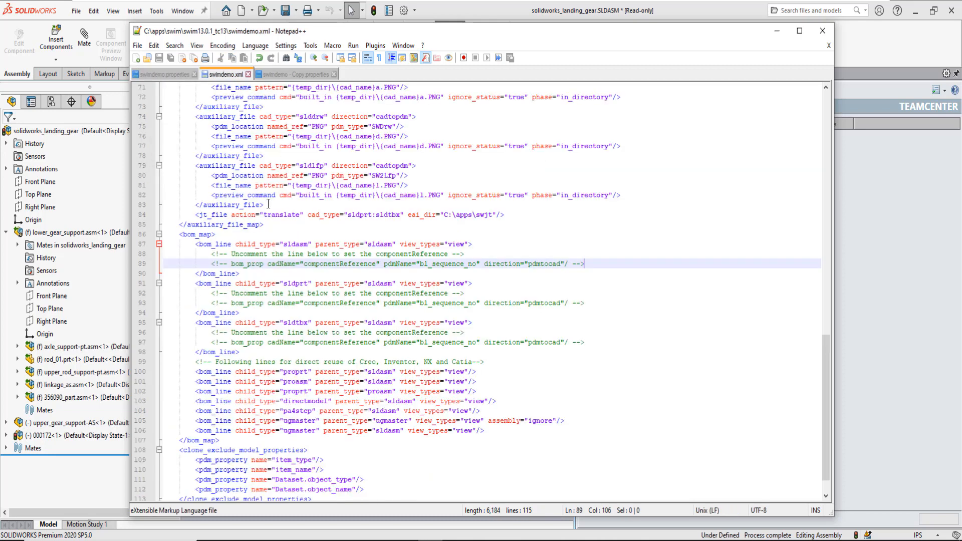
mouse_move(188, 411)
mouse_down()
mouse_move(566, 421)
mouse_move(484, 434)
mouse_move(489, 420)
mouse_move(554, 421)
mouse_up()
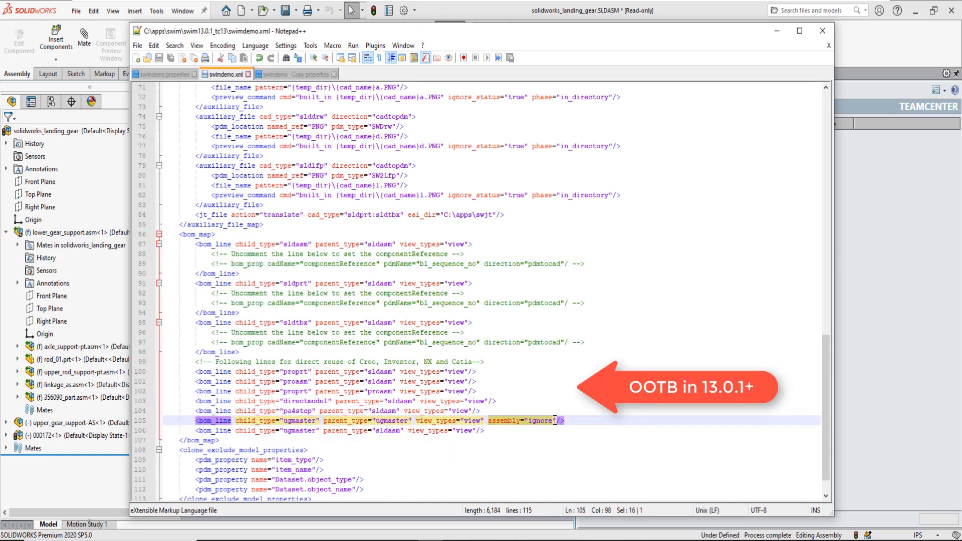
click(777, 31)
Step: Insert the axle-PT STEP model from the landing_gear step folder in Teamcenter into the SolidWorks assembly, beside the landing gear
click(614, 107)
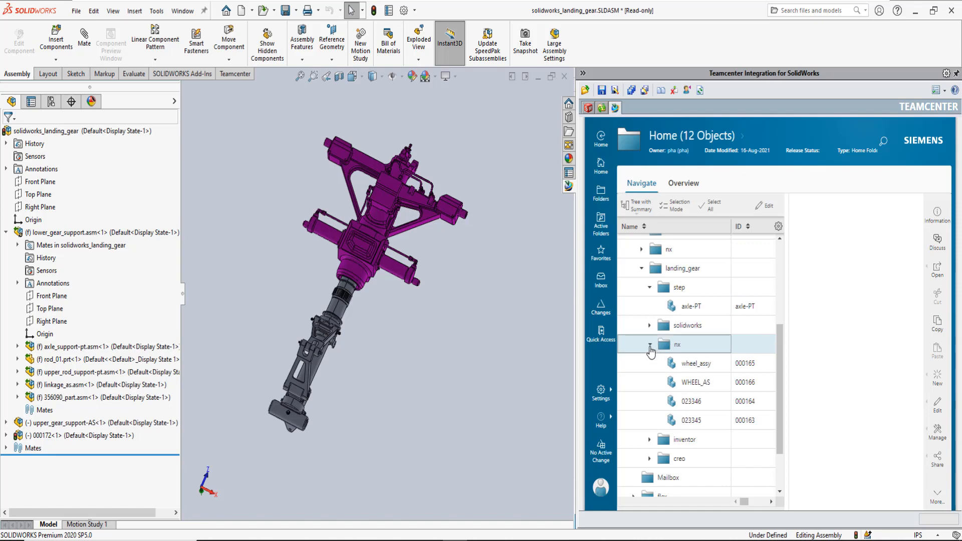
click(649, 344)
click(692, 317)
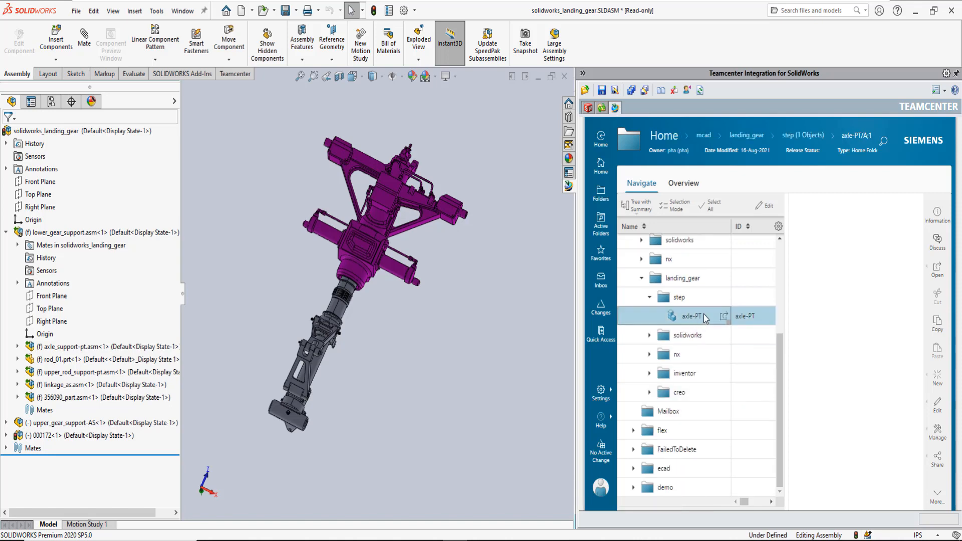
drag(691, 316, 597, 256)
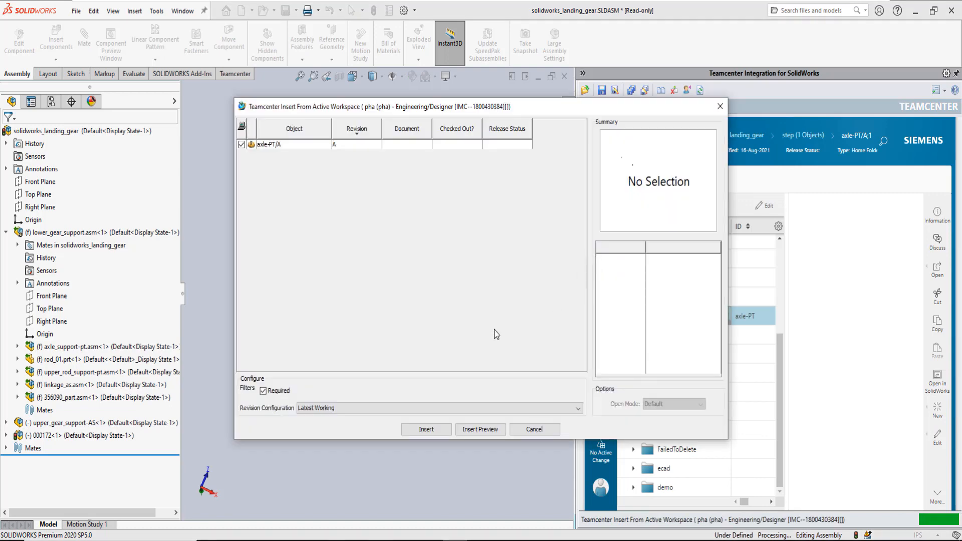
click(432, 430)
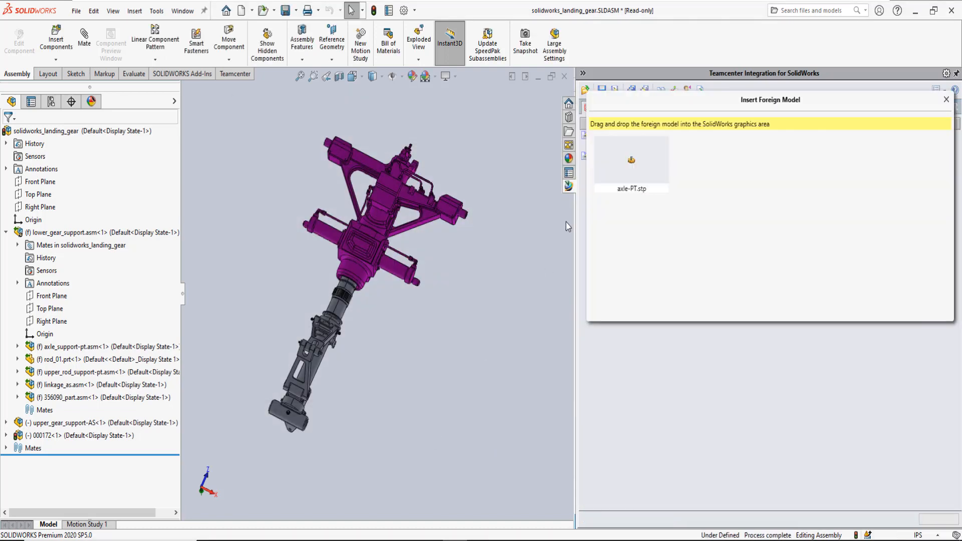
drag(632, 161, 511, 309)
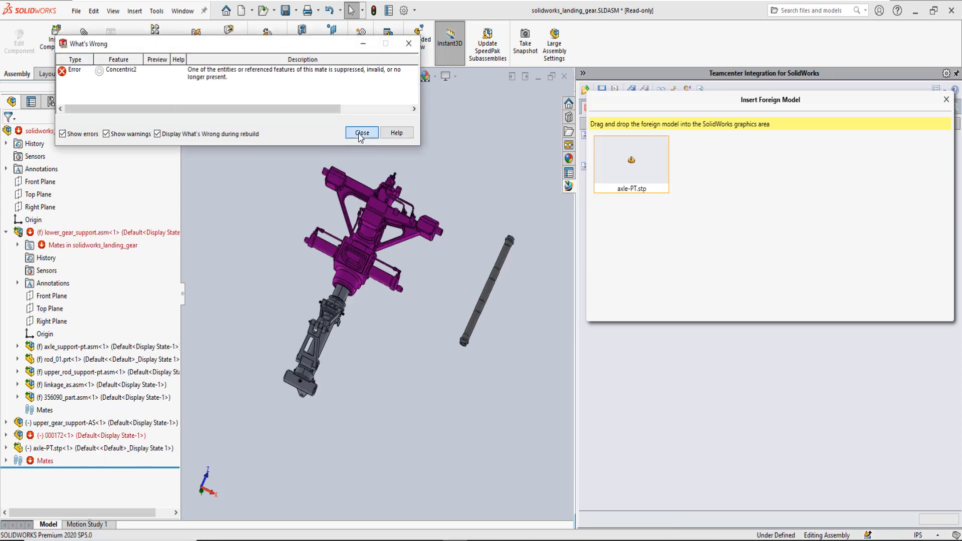
click(362, 133)
Step: Add a concentric mate between the axle's cylindrical face and the bore of the lower gear's axle support
click(84, 36)
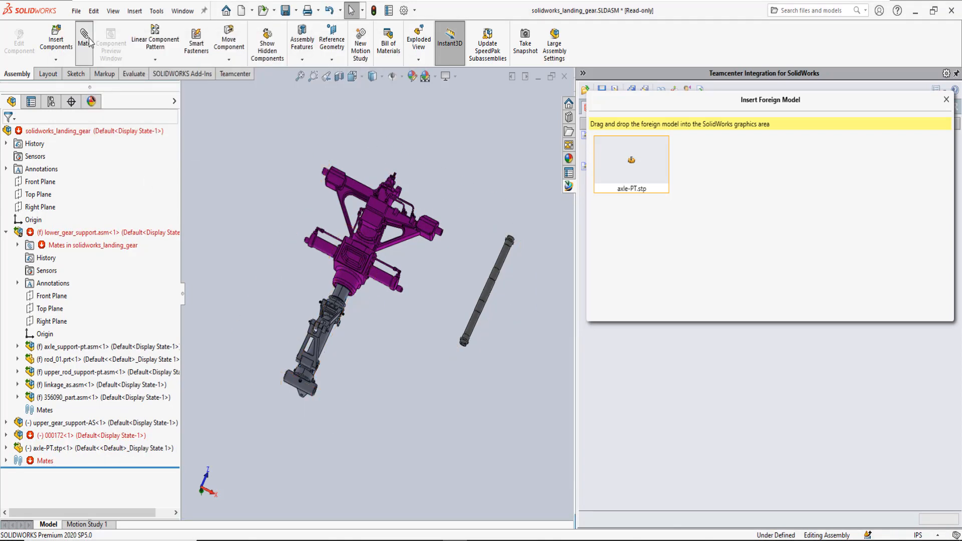
click(11, 319)
scroll(412, 389, down, 3)
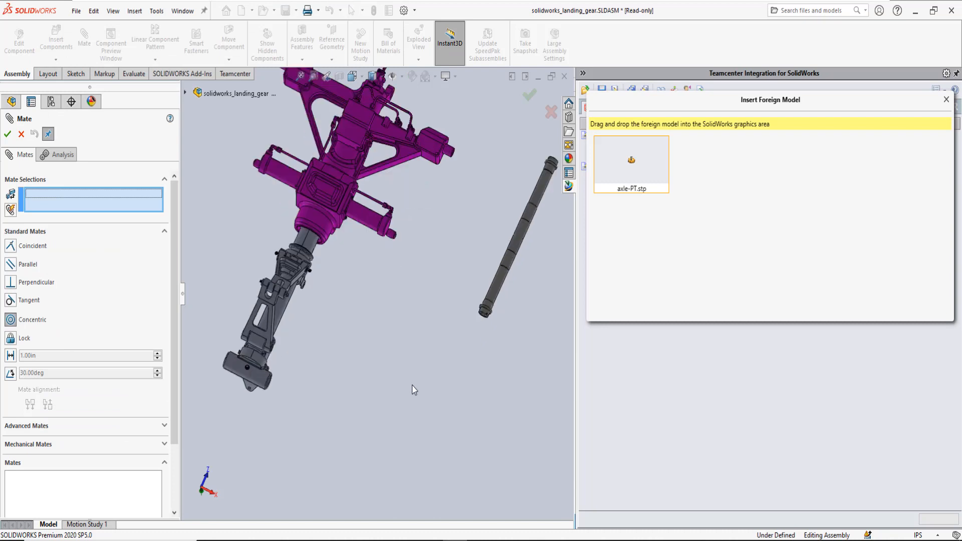
click(513, 265)
scroll(271, 398, down, 4)
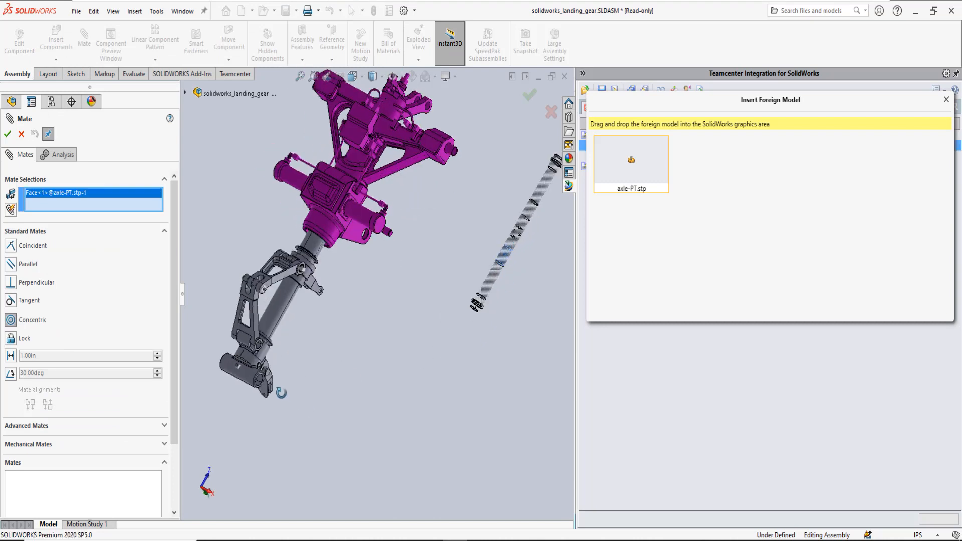
click(265, 364)
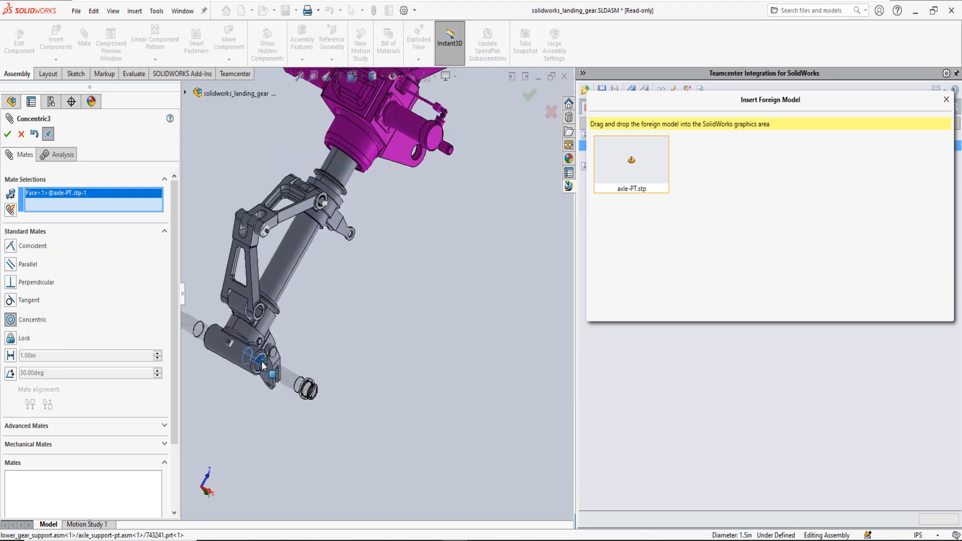
key(Return)
Step: Slide the axle slightly along the support bore, then finish mating and close the foreign model insertion
middle_drag(365, 294, 415, 434)
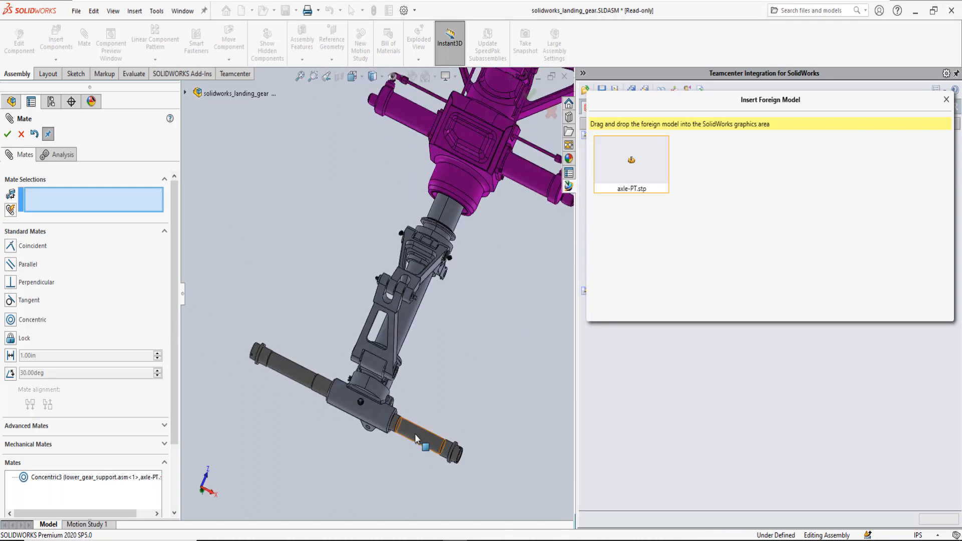
drag(432, 439, 426, 435)
click(426, 434)
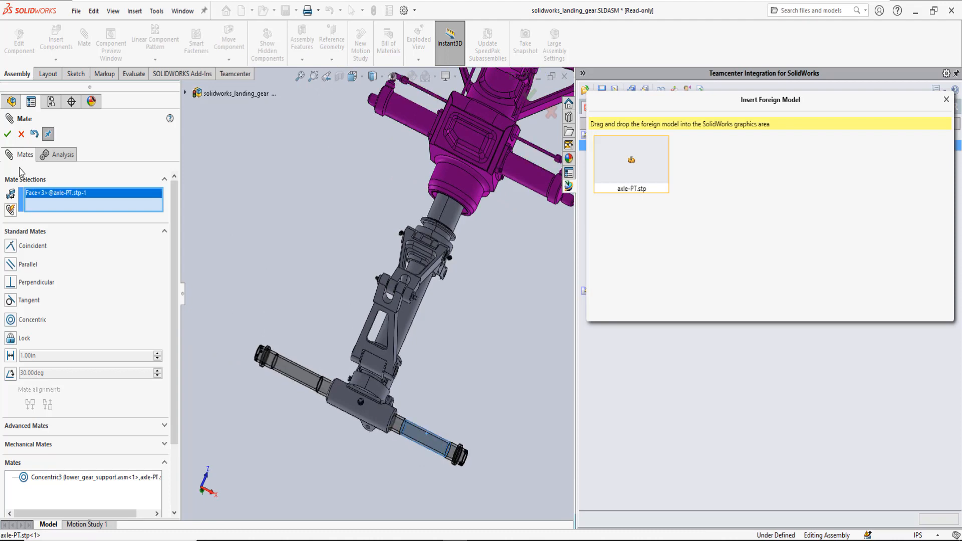
click(7, 134)
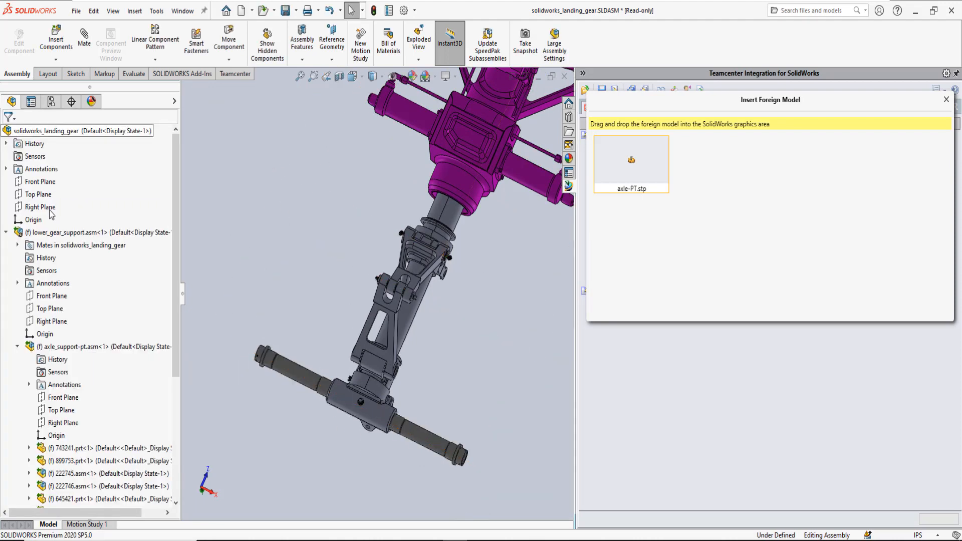
click(946, 99)
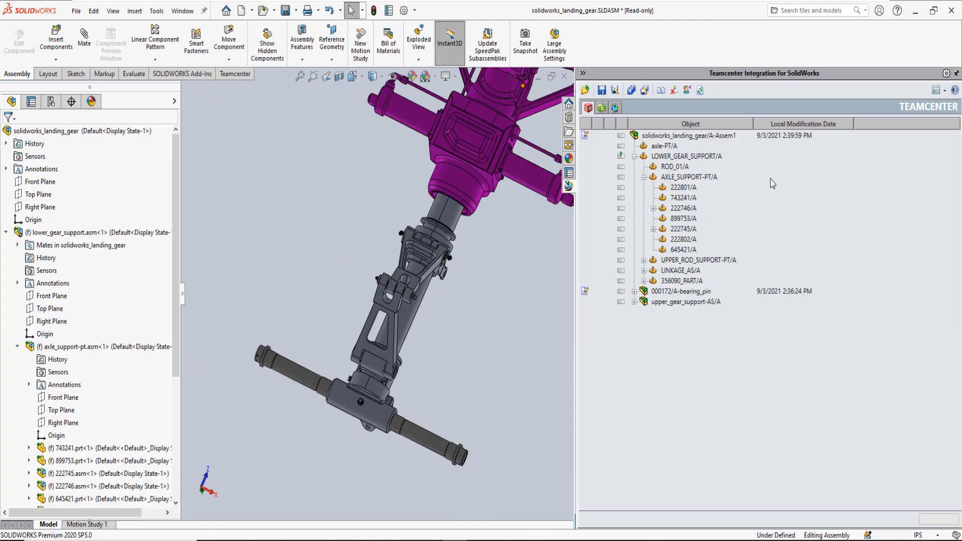
Step: Start inserting wheel_assy from the landing_gear nx folder in Teamcenter into the SolidWorks assembly and preview its dependencies
click(615, 108)
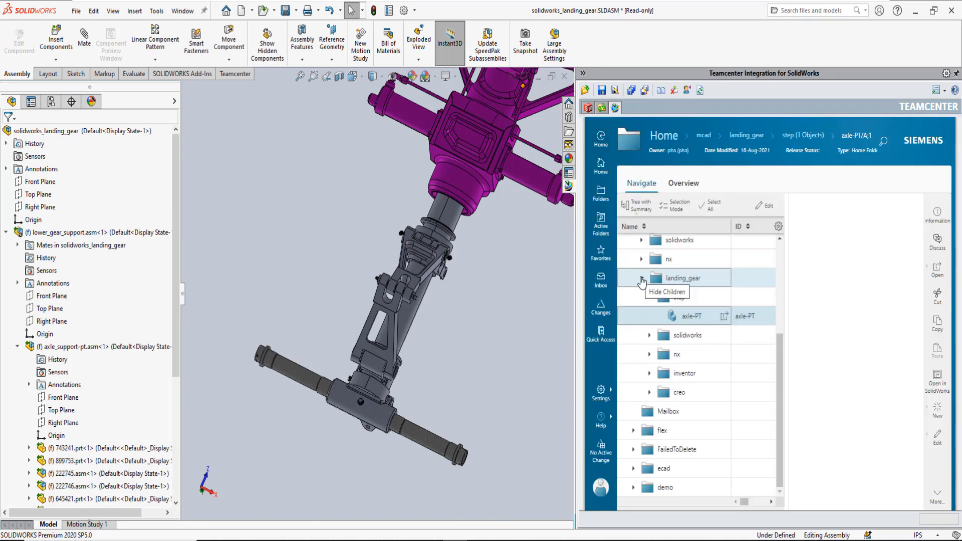
click(650, 354)
click(707, 374)
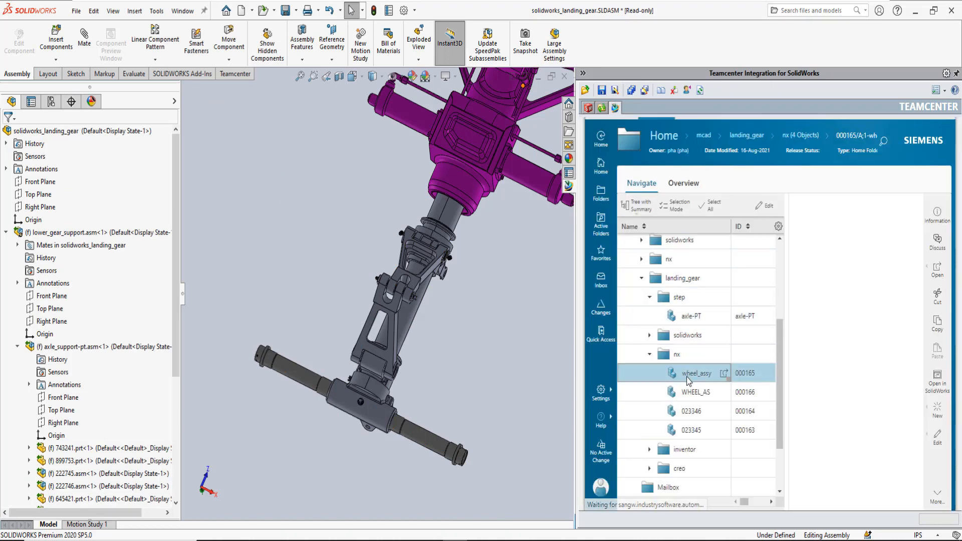
drag(707, 376, 605, 249)
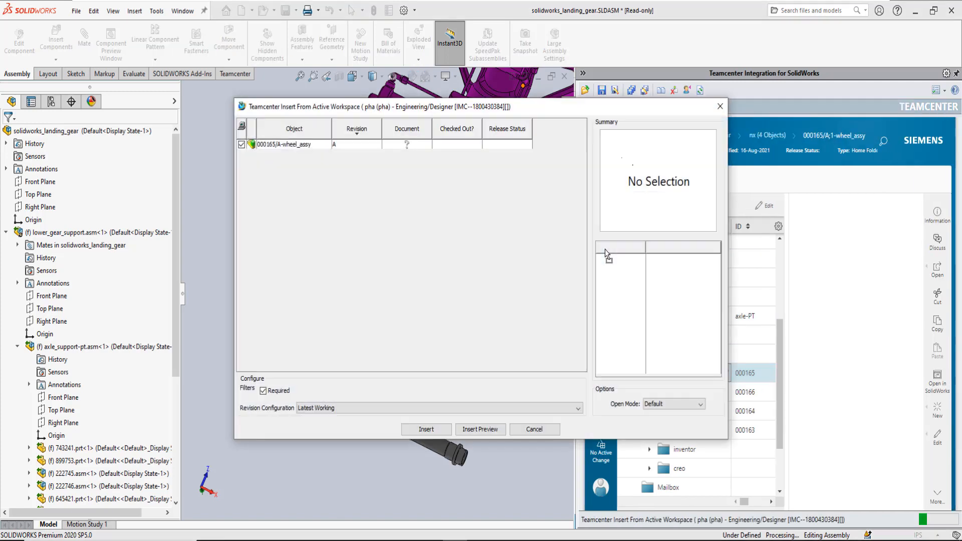
click(289, 145)
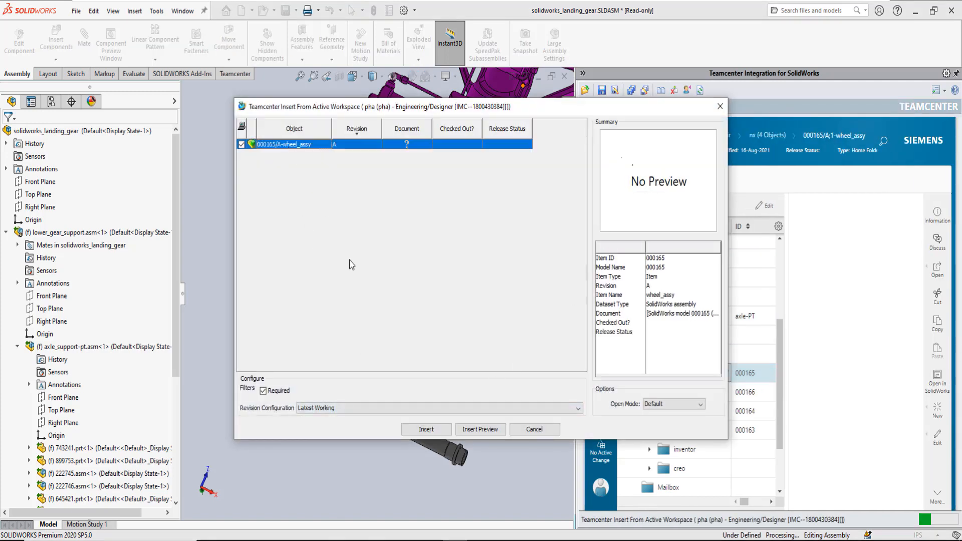
click(486, 429)
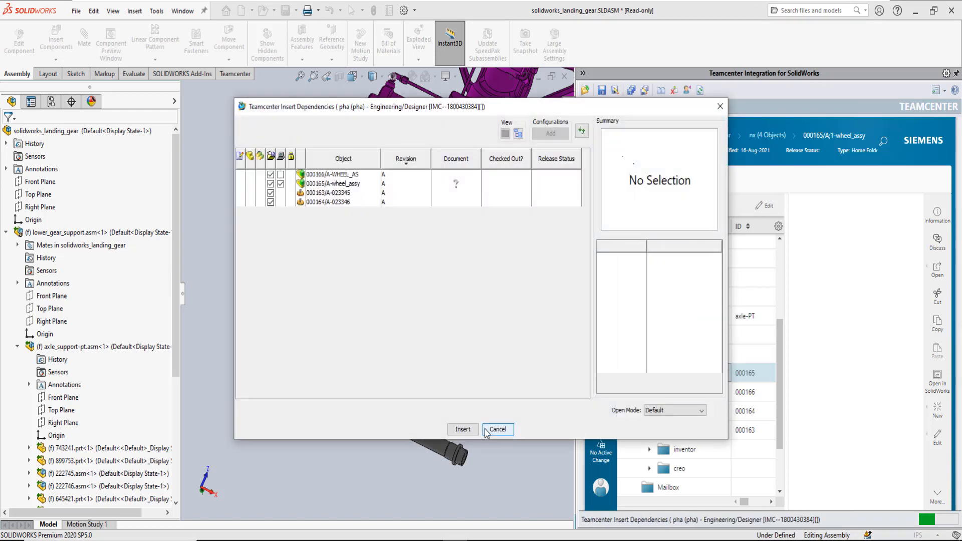
Step: Insert wheel_assy with its NX dependencies, place it around the axle at the lower gear support, and collapse the component tree
click(328, 202)
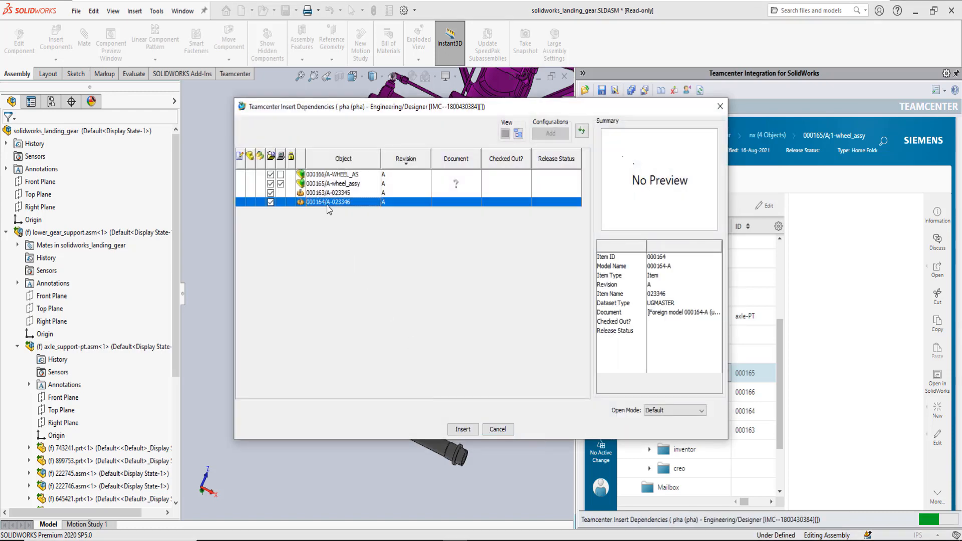
click(462, 429)
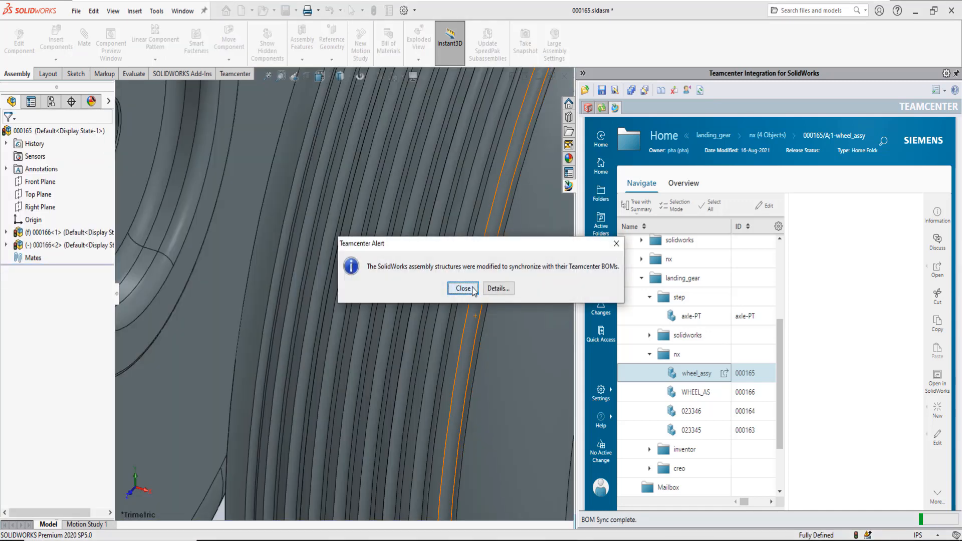
click(472, 290)
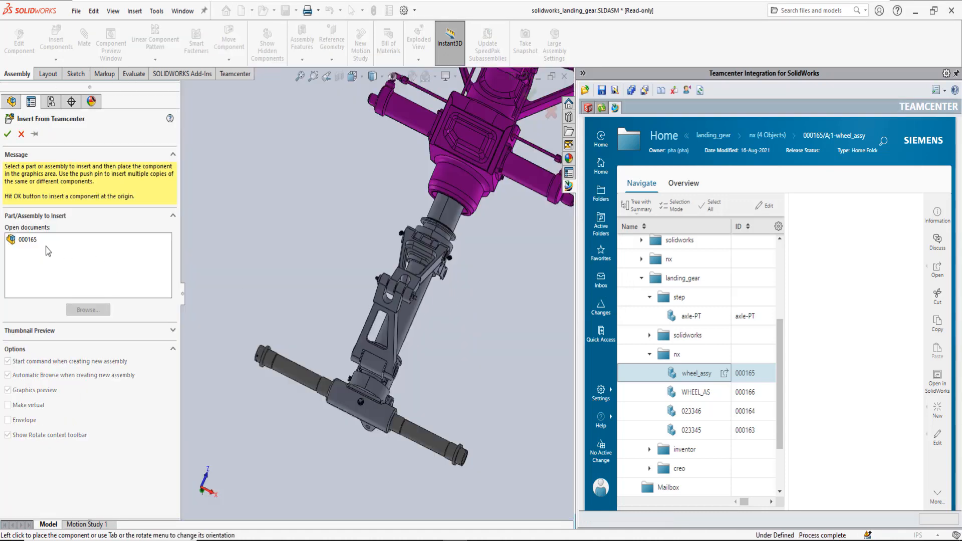
click(52, 250)
click(329, 395)
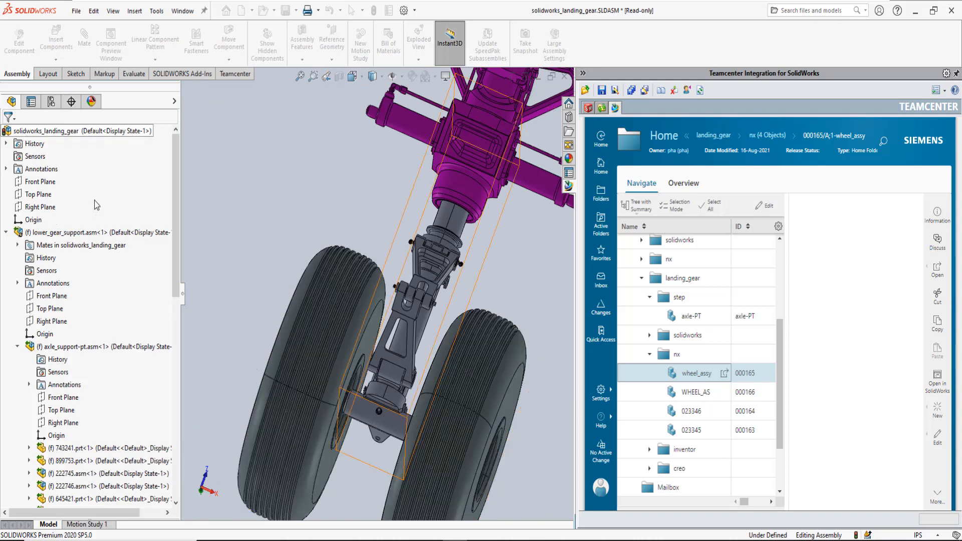
click(6, 233)
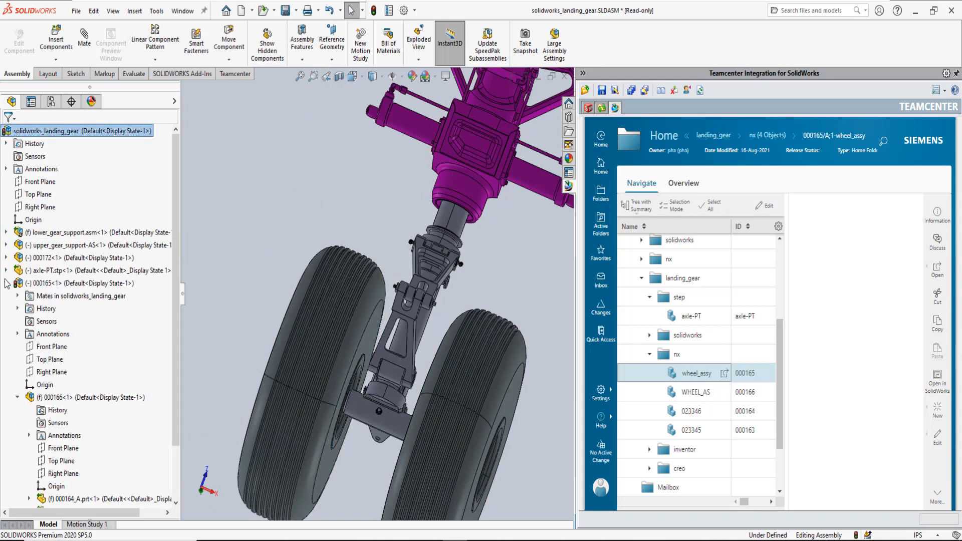
click(6, 283)
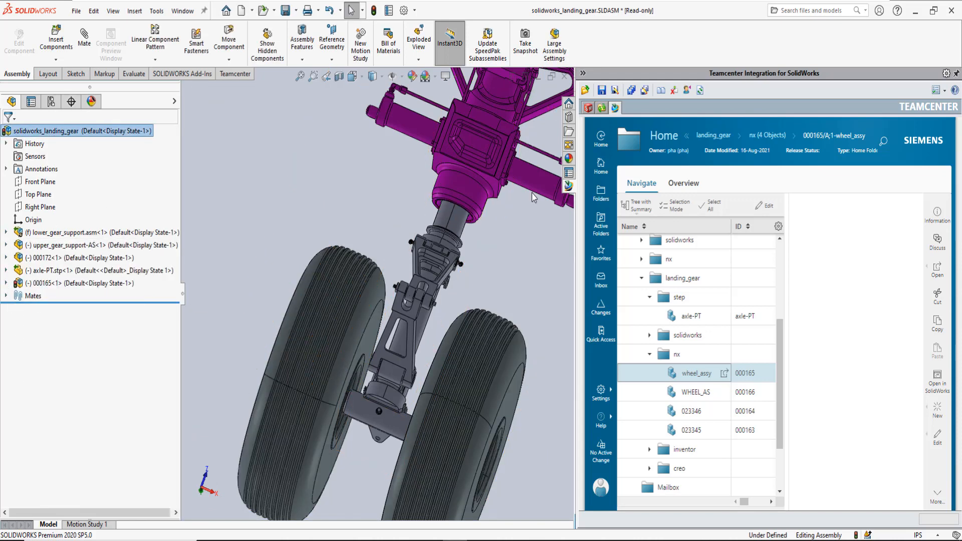
Step: Open Teamcenter Save As in structure view and examine the save entries for the top assembly, wheel_assy, bearing_pin, axle-PT and both gear supports
click(616, 90)
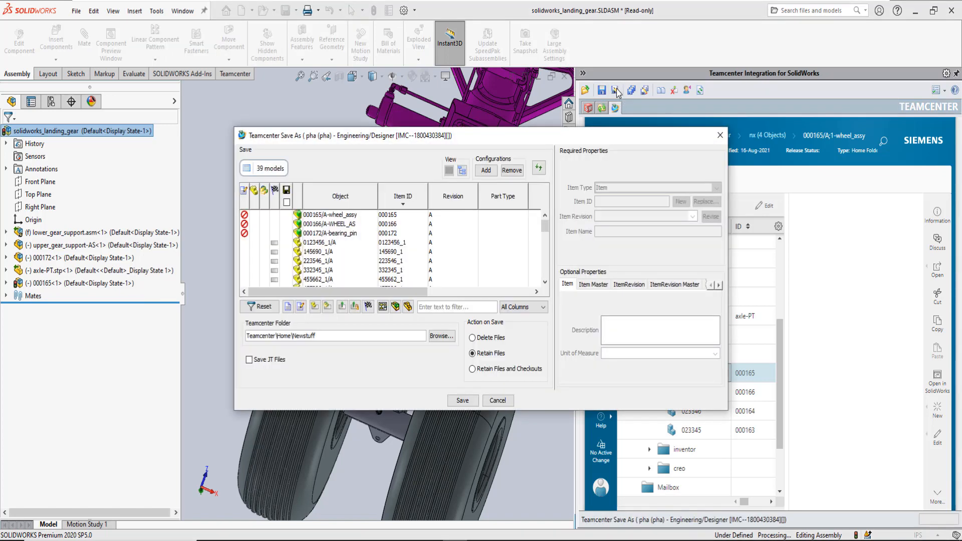
click(461, 170)
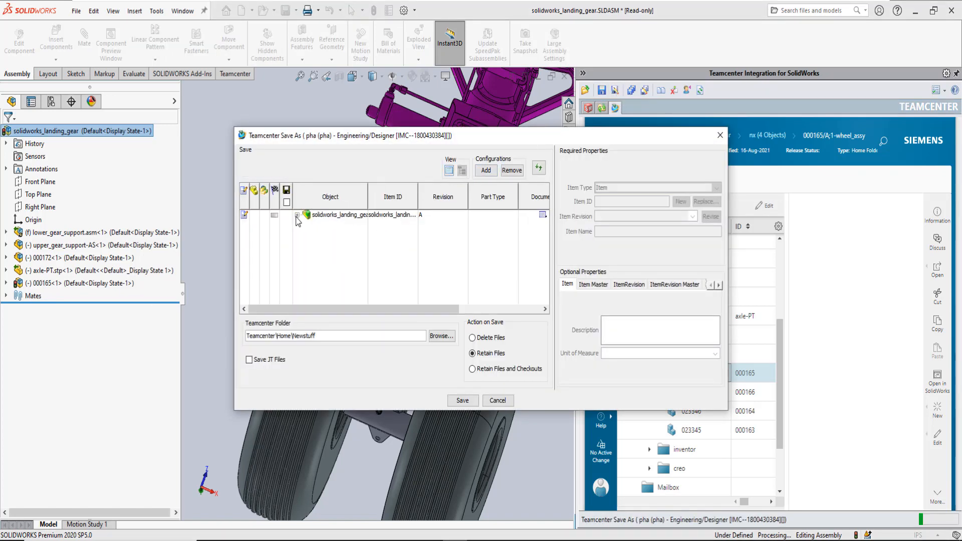
drag(368, 198, 465, 198)
click(361, 215)
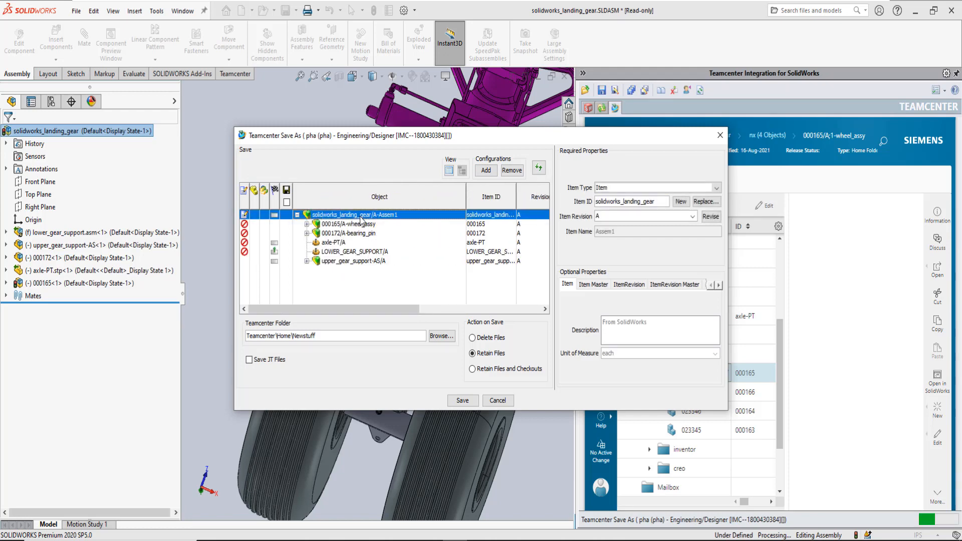
click(359, 225)
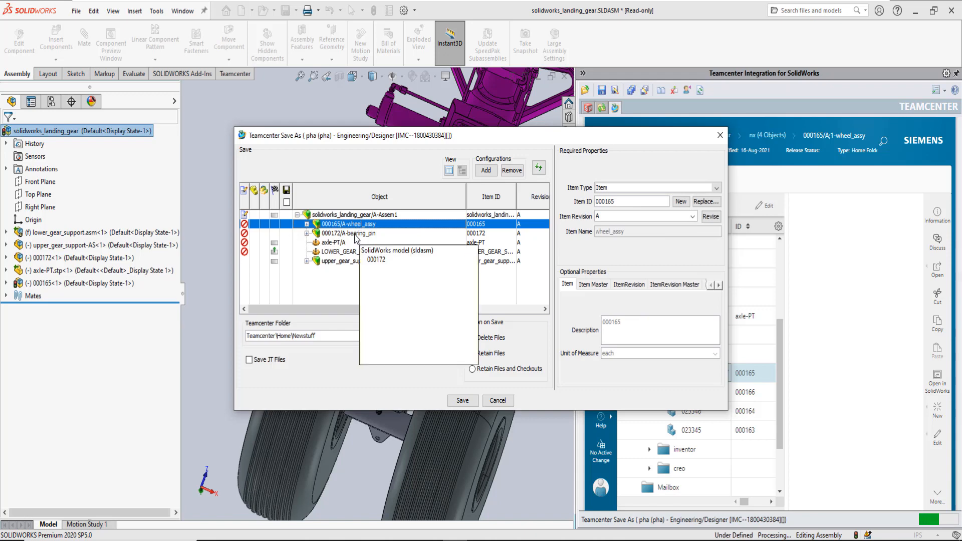
click(355, 235)
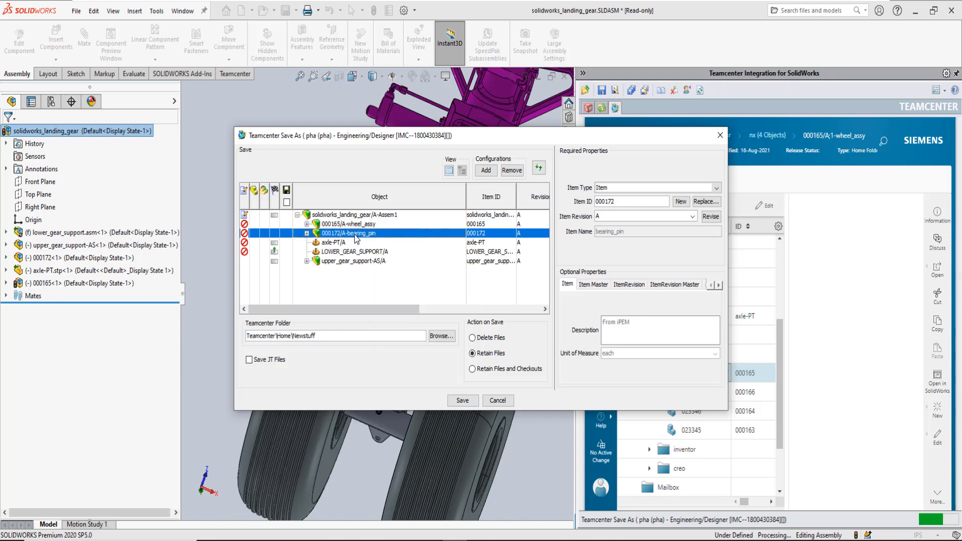
click(331, 244)
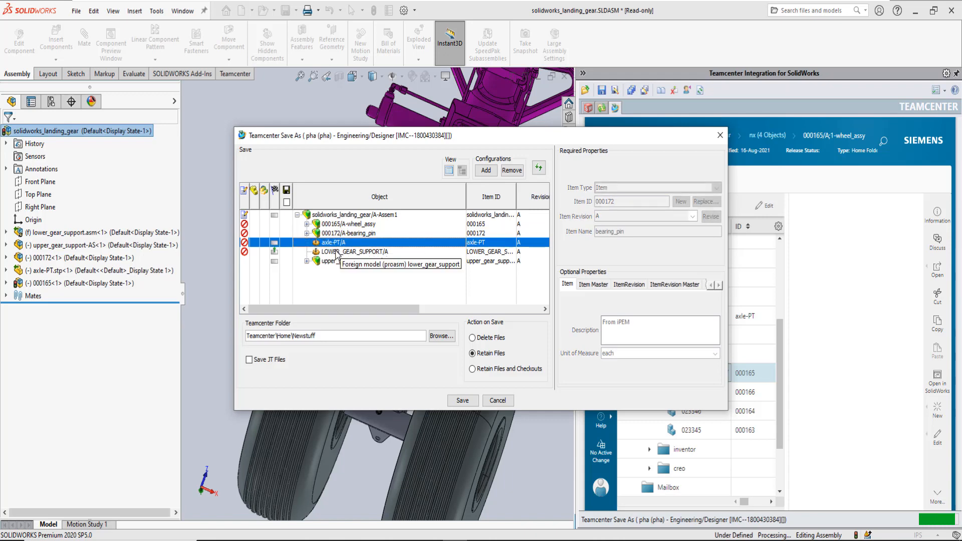
click(336, 252)
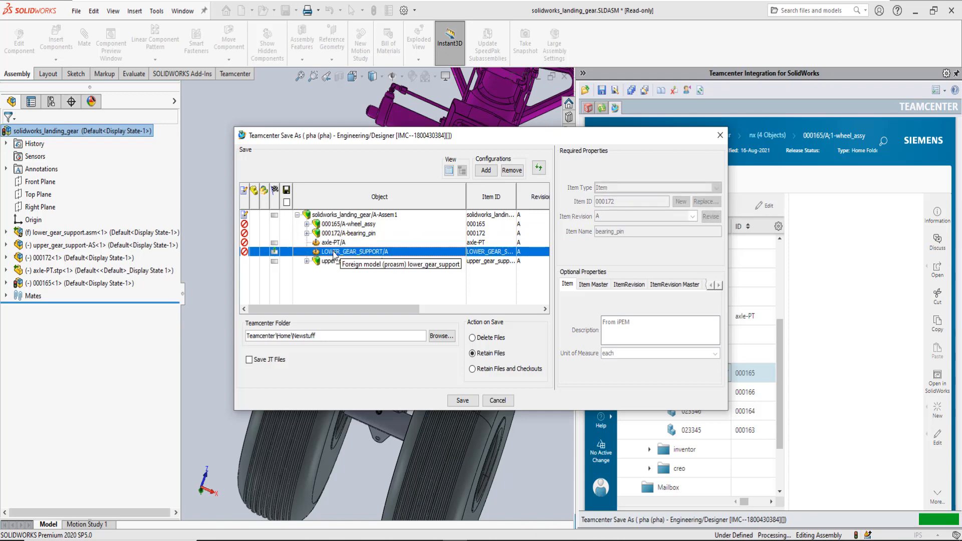
click(335, 261)
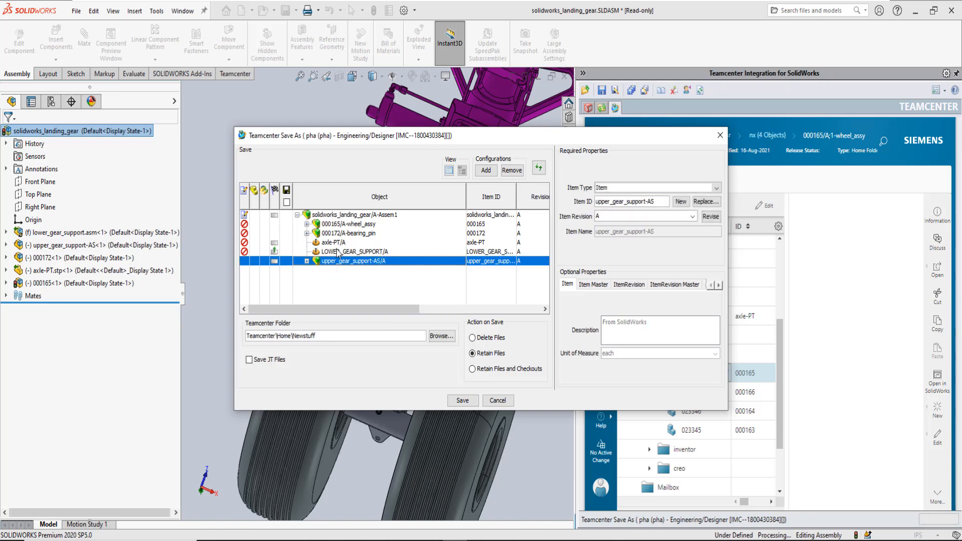
Step: Check out the top-level solidworks_landing_gear assembly and save it to Teamcenter, retaining the files
click(336, 215)
right_click(335, 215)
click(353, 223)
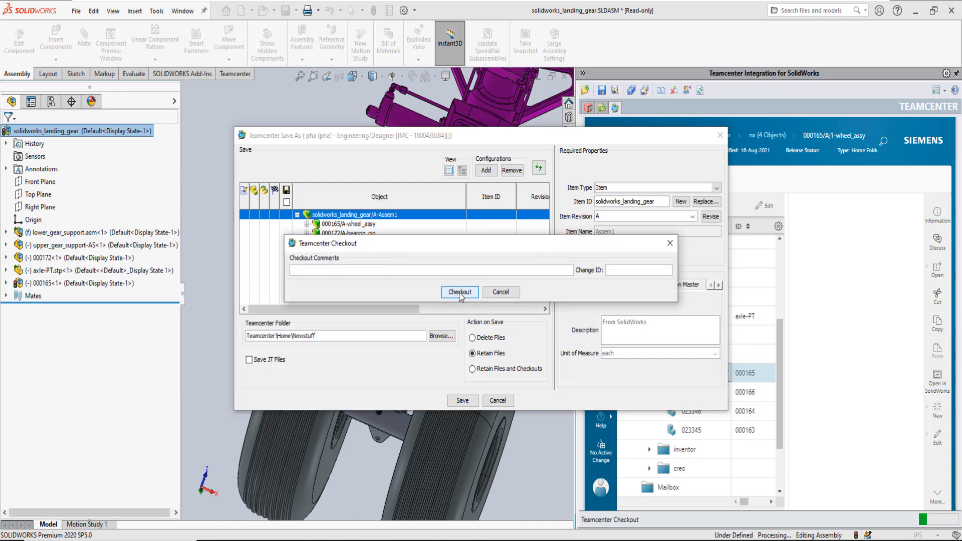
click(460, 292)
click(459, 400)
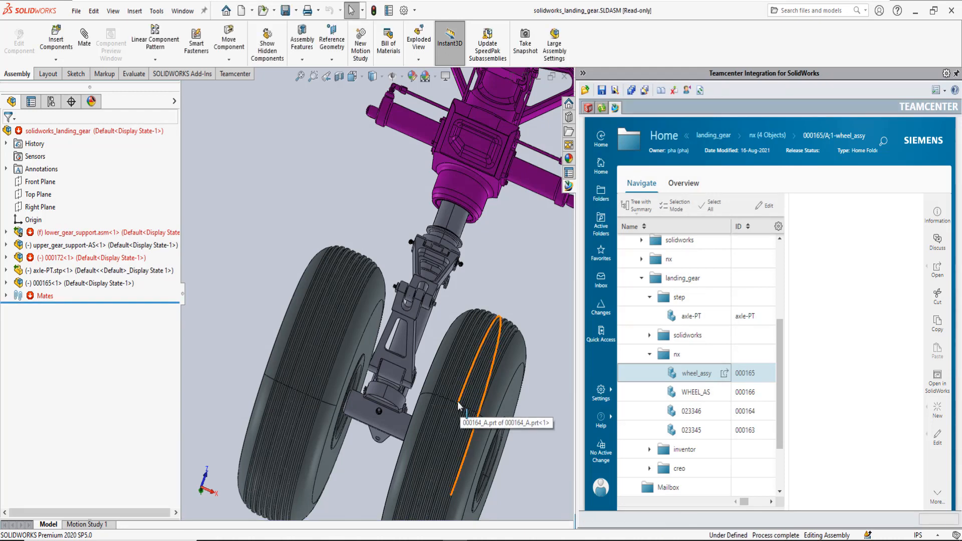
Step: Show the saved solidworks_landing_gear assembly in Teamcenter from the integration's model structure
click(588, 111)
click(634, 135)
right_click(634, 135)
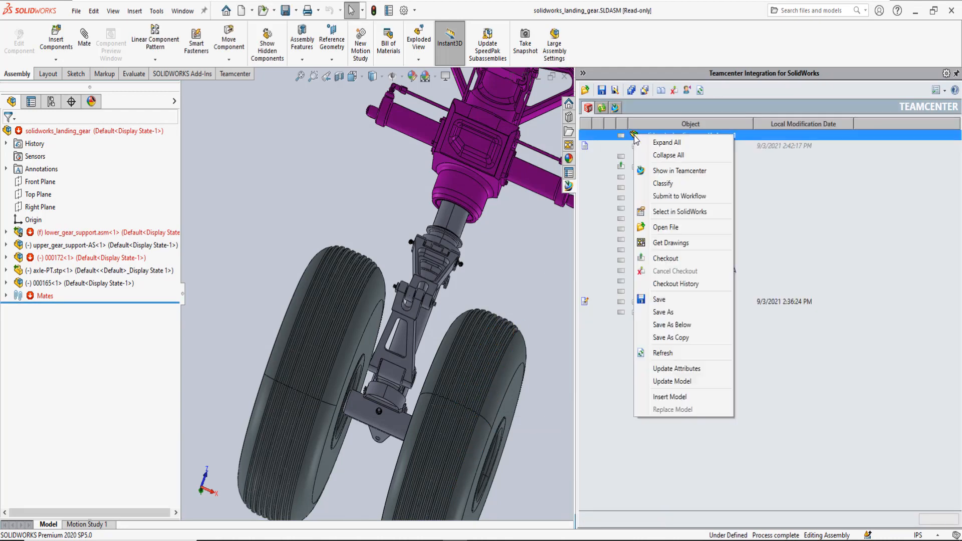
click(651, 171)
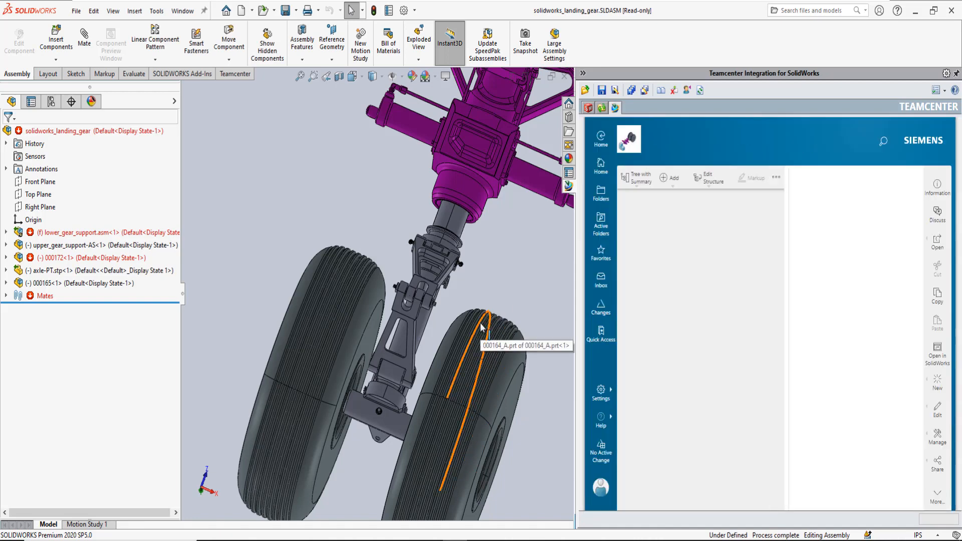